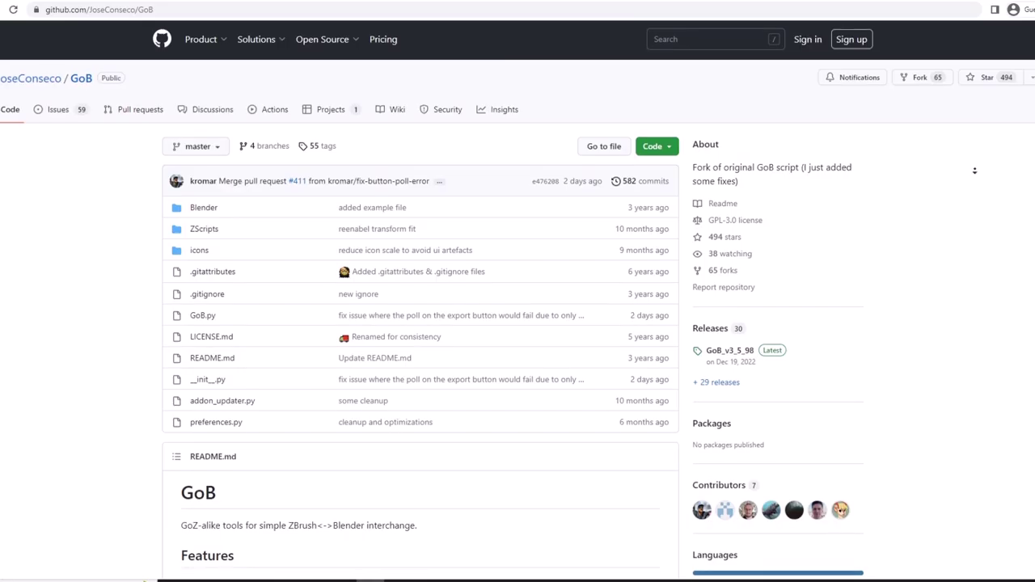
Scroll the GoB README down to its Features and Clean Installation sections
scroll(974, 170, down, 2)
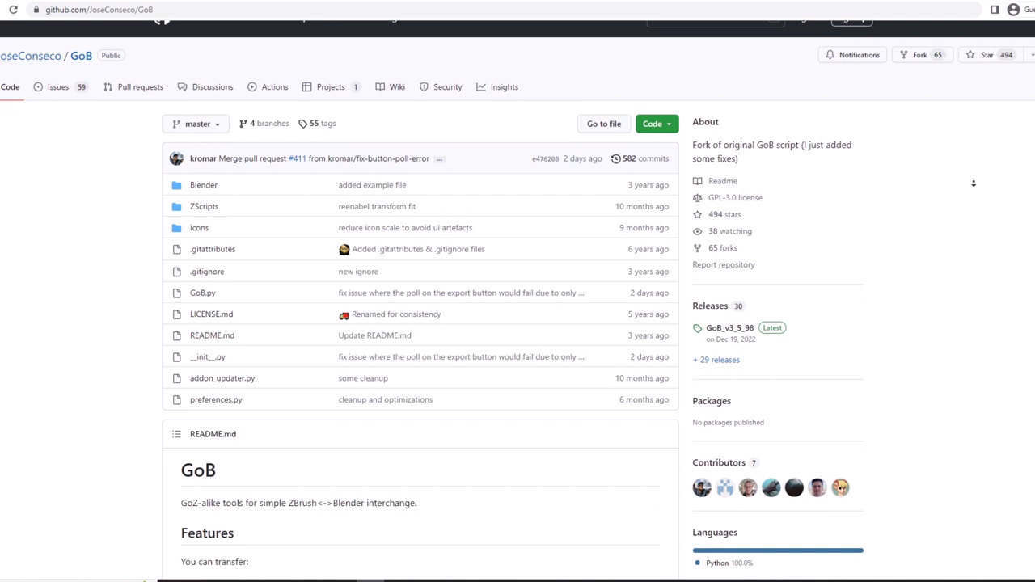
scroll(971, 175, down, 2)
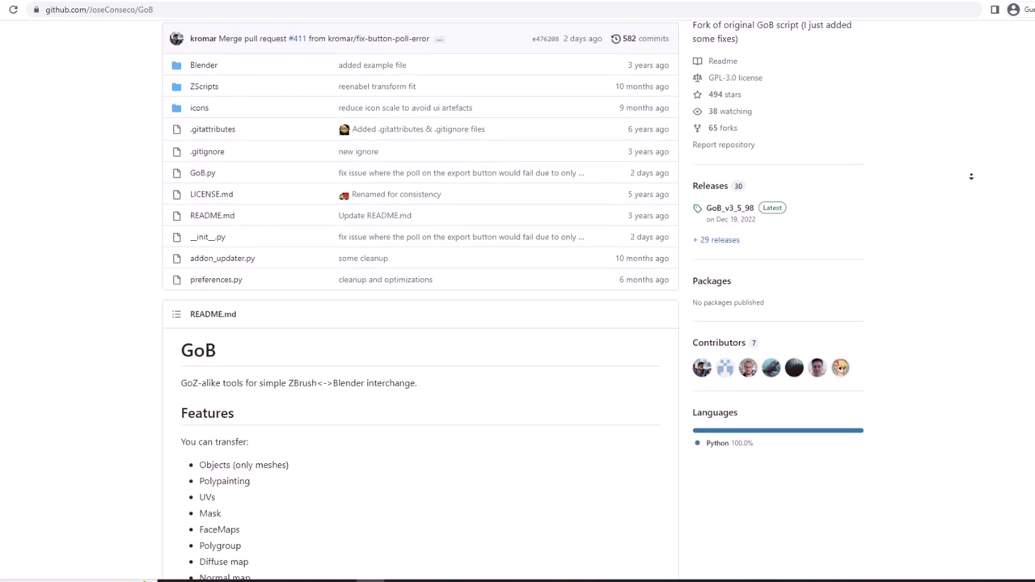
scroll(971, 176, down, 2)
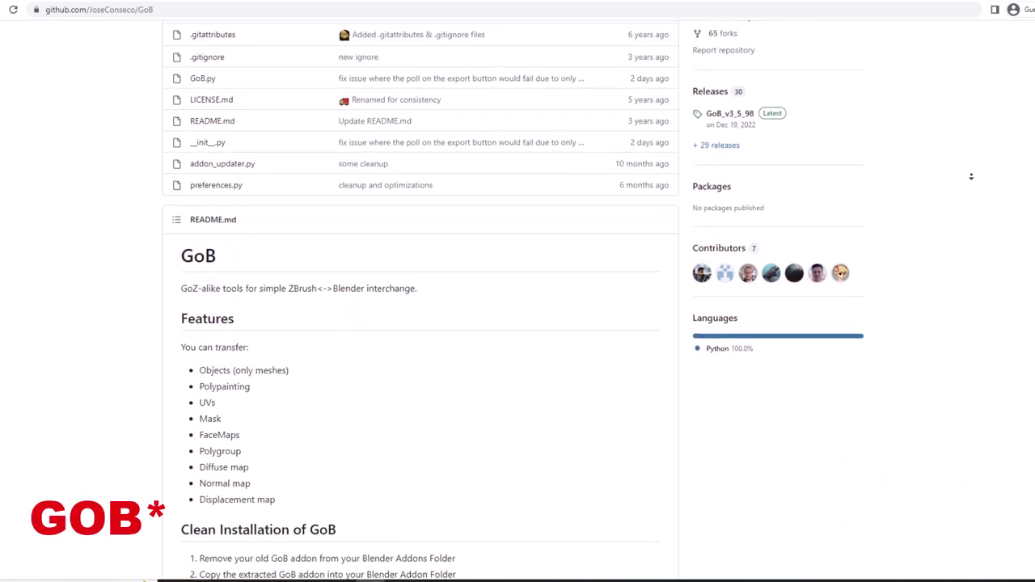
scroll(971, 175, down, 2)
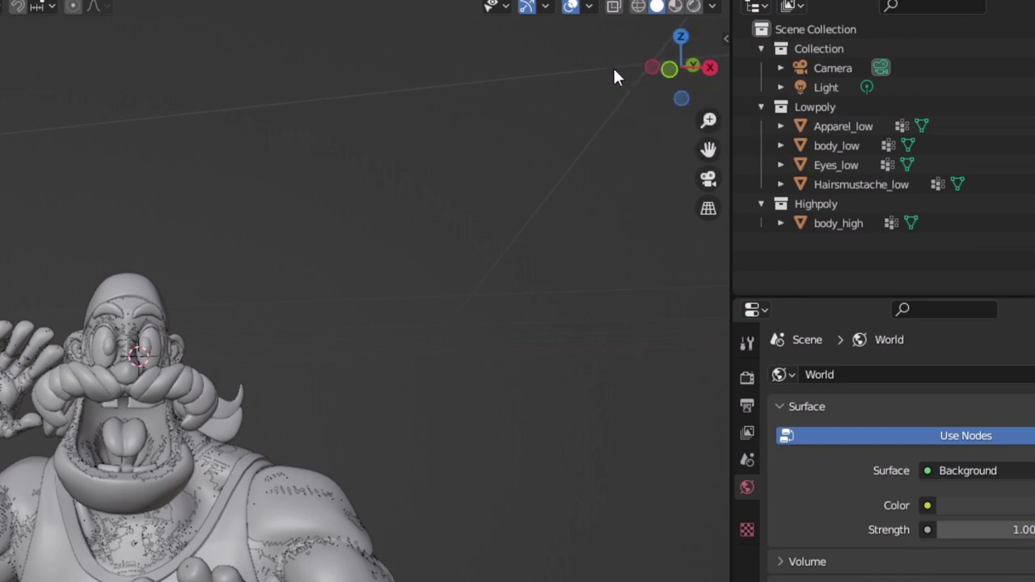
Orbit and zoom the viewport around the character to look at it, especially the head
drag(655, 66, 638, 71)
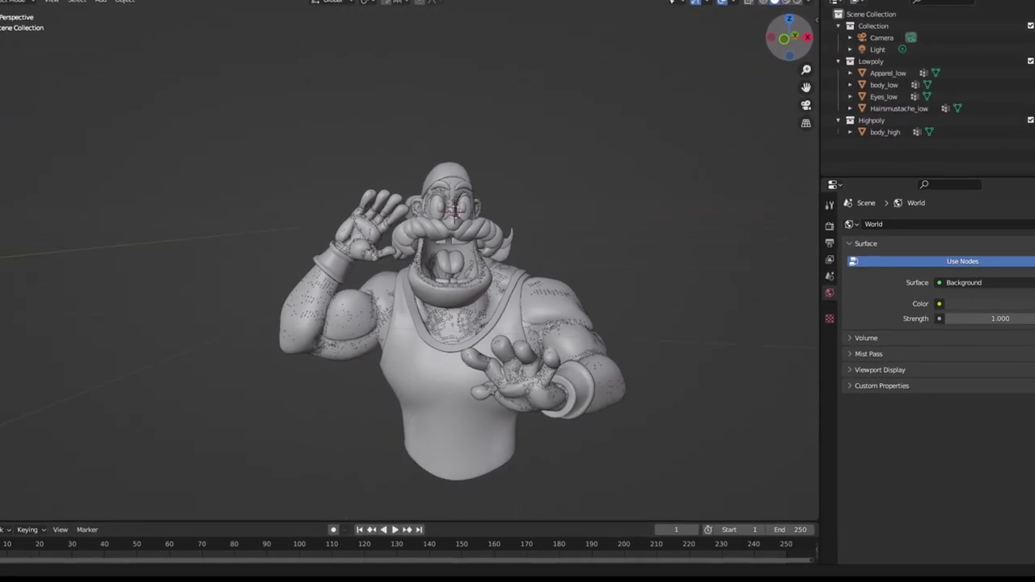
drag(790, 37, 800, 38)
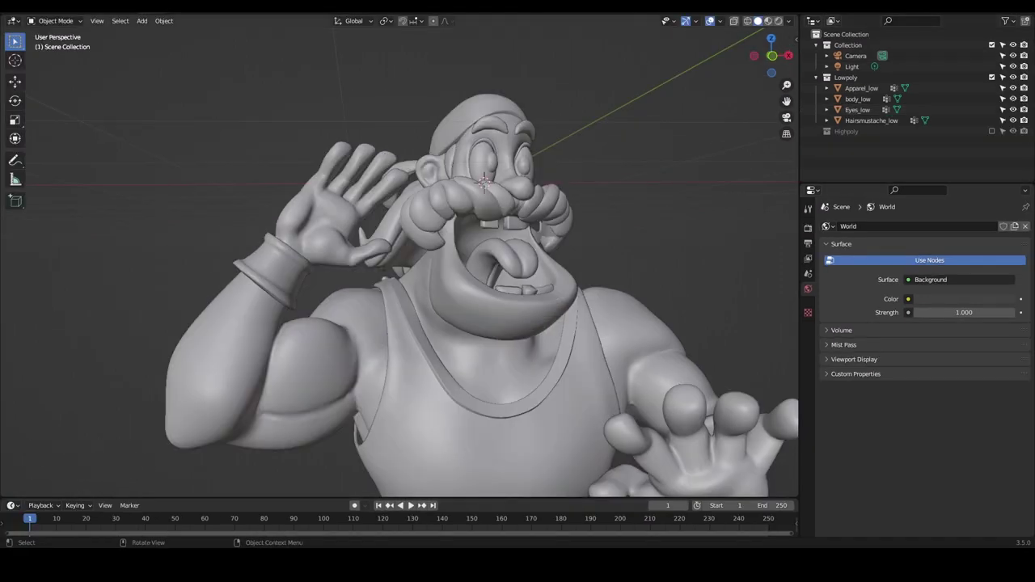
drag(772, 56, 734, 55)
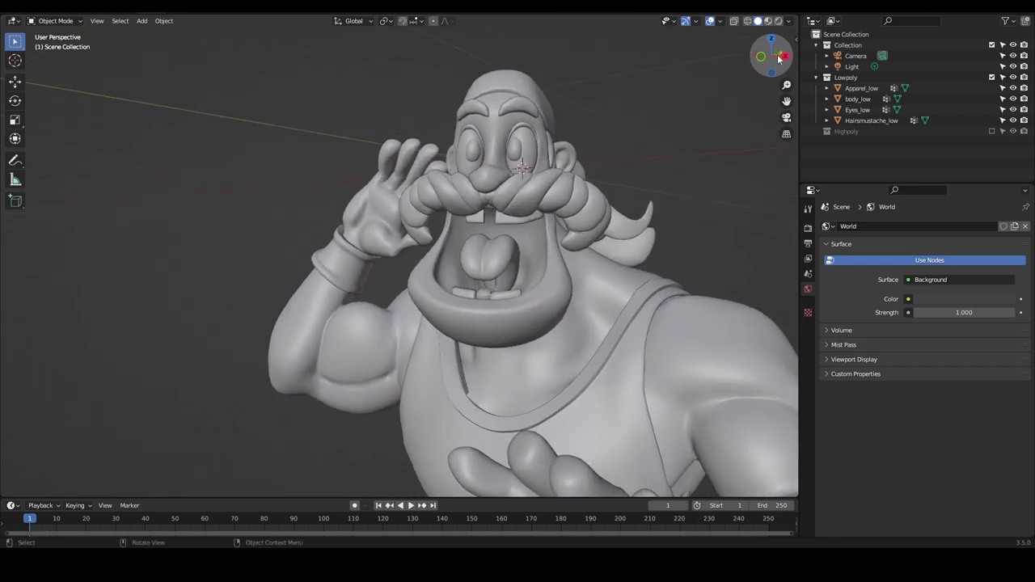
drag(786, 84, 776, 138)
drag(763, 57, 752, 57)
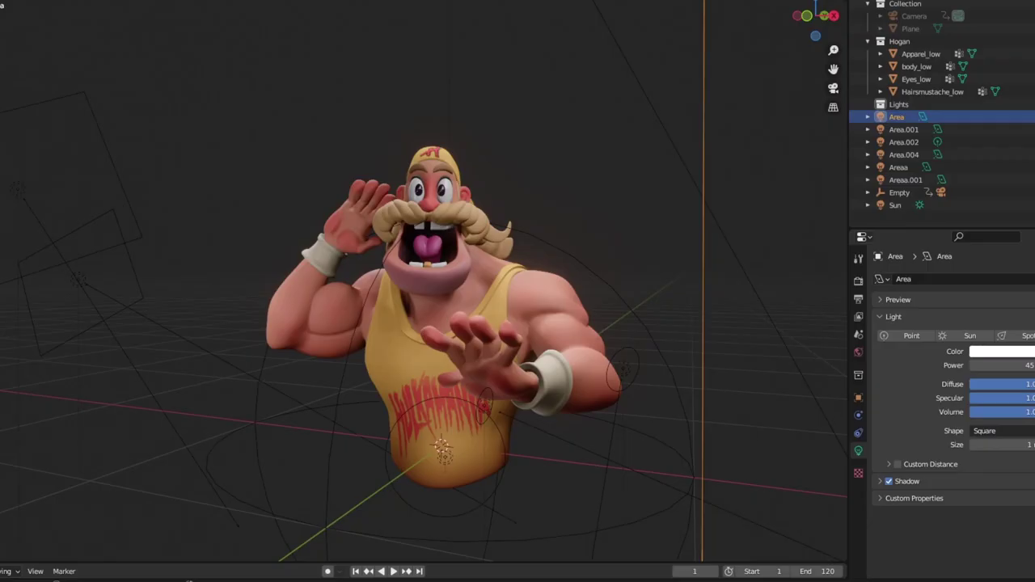
Add a new material to body_low and name it 'Body'
mouse_move(815, 18)
mouse_down()
mouse_move(841, 21)
mouse_move(789, 26)
mouse_up()
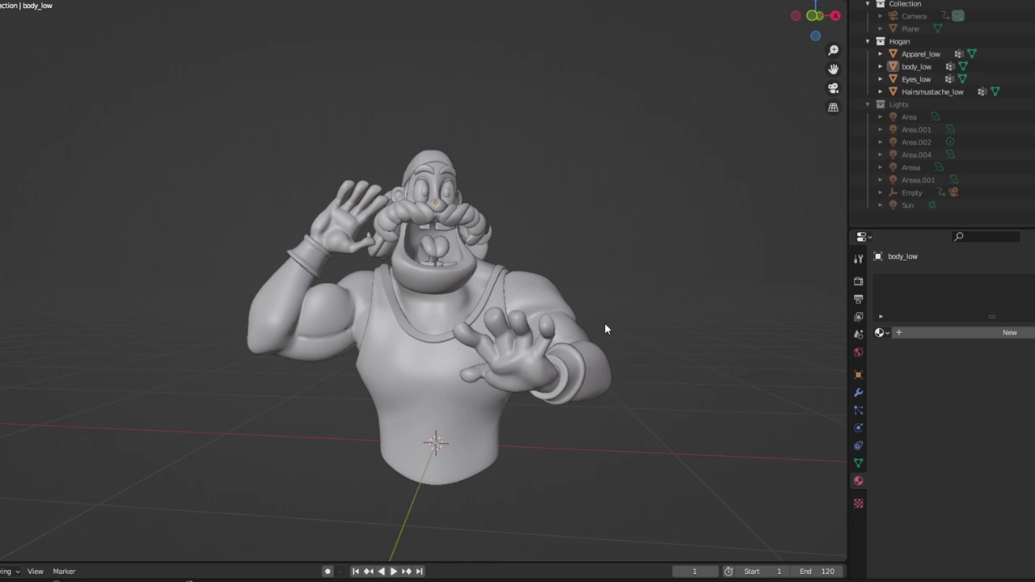
click(933, 332)
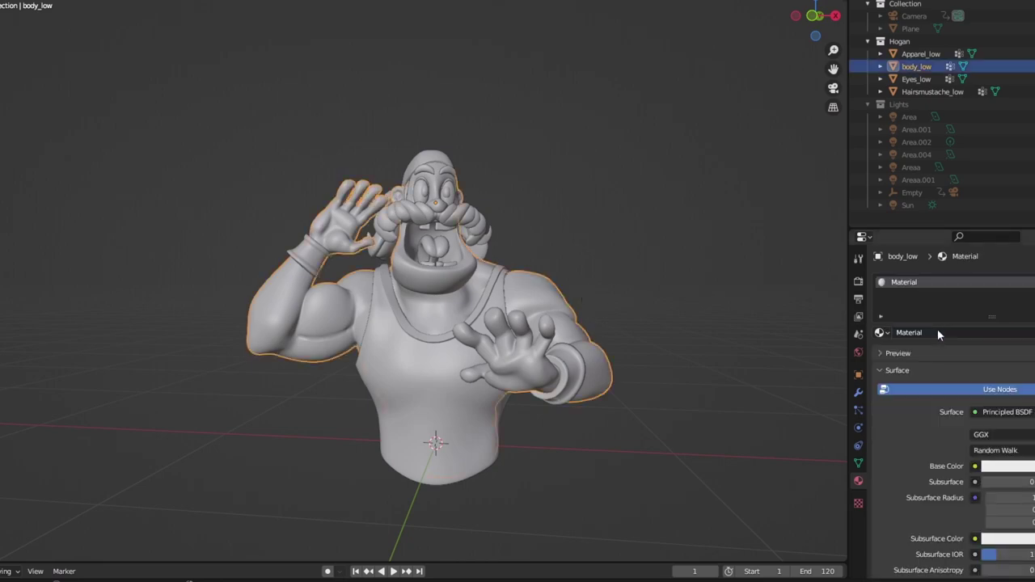
double_click(937, 329)
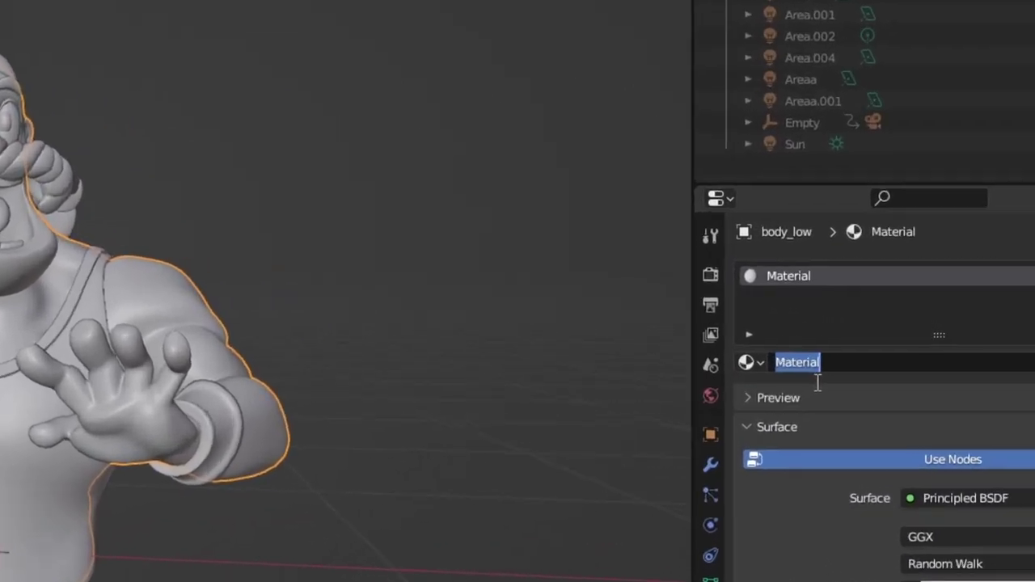
text(Body)
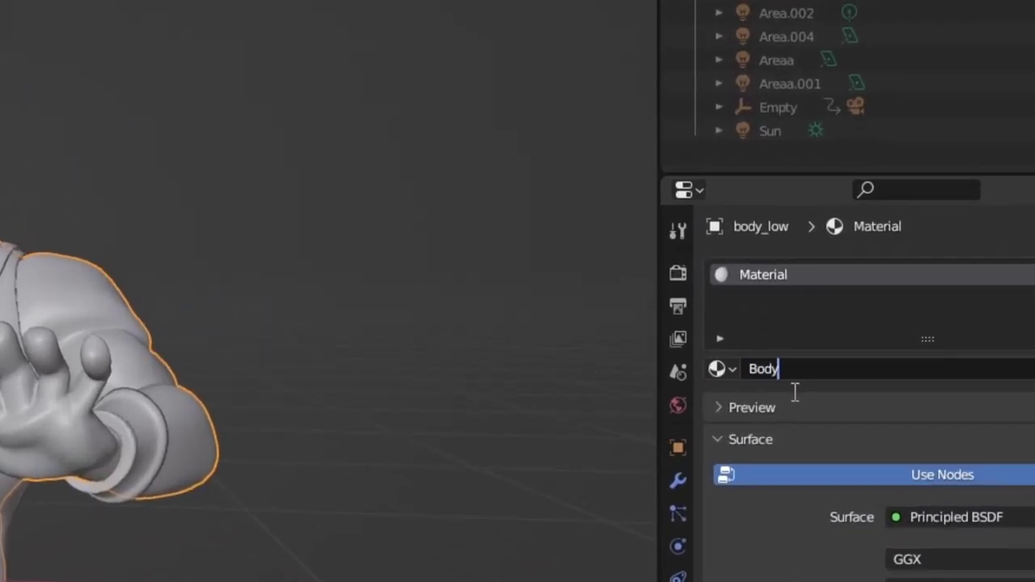
key(Return)
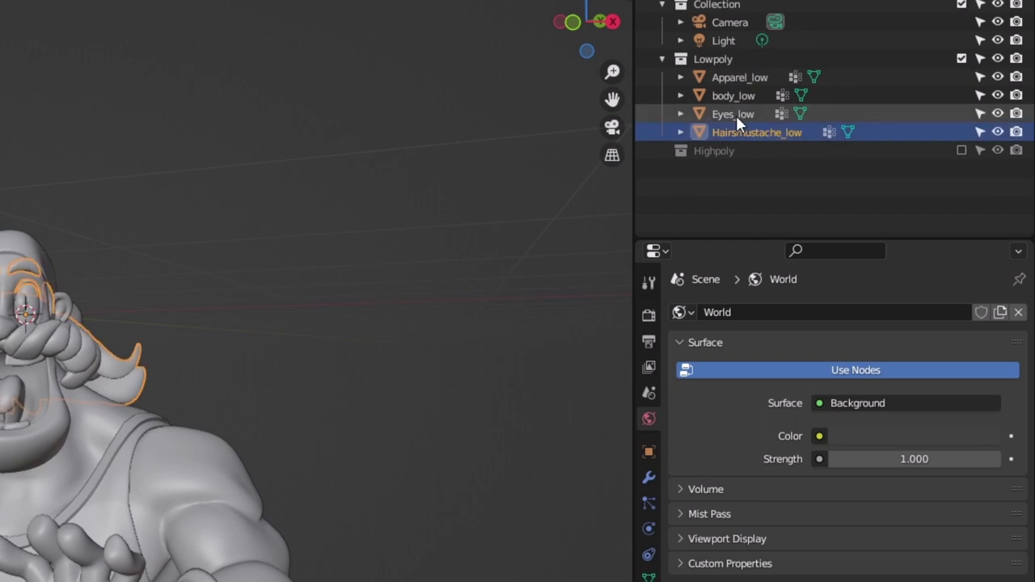
Select Eyes_low, body_low, Apparel_low and Hairsmustache_low in turn, ending on Eyes_low
click(897, 90)
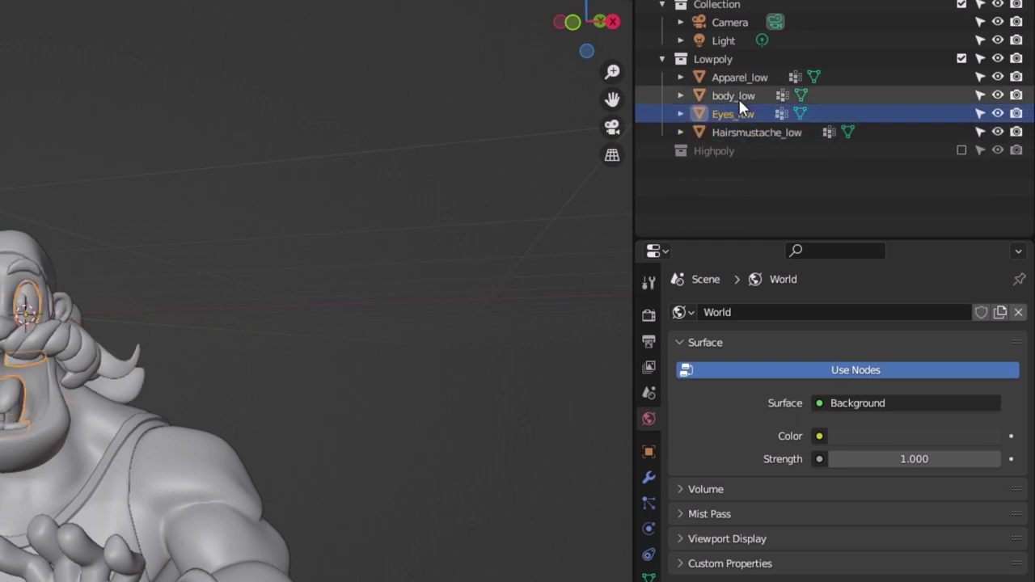
click(738, 97)
click(746, 78)
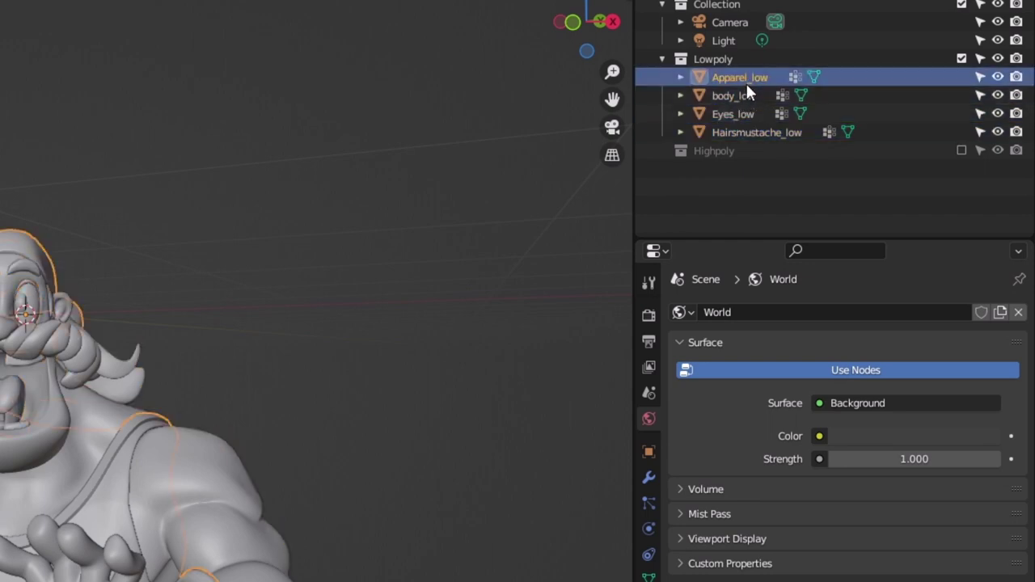
click(747, 96)
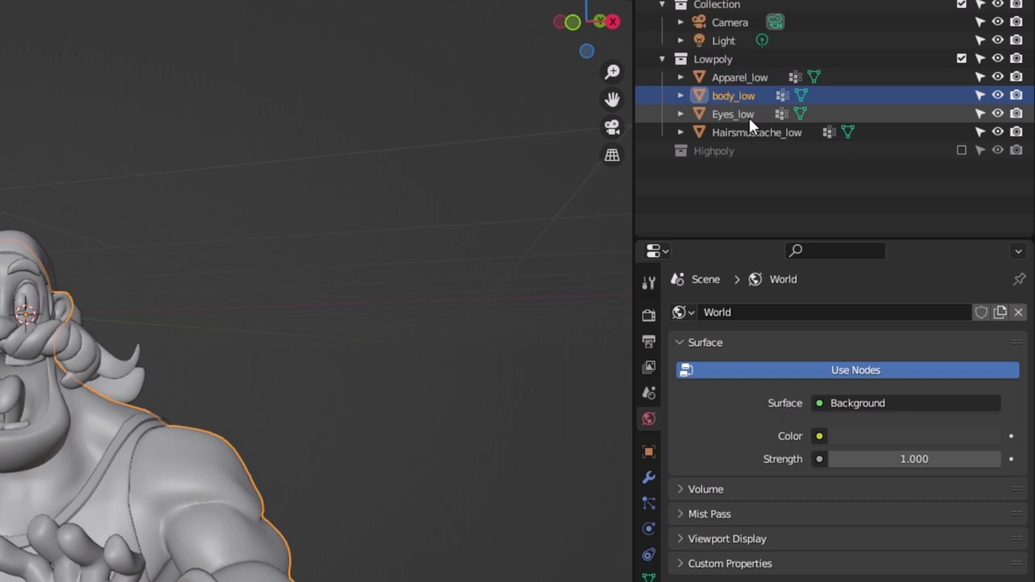
click(755, 133)
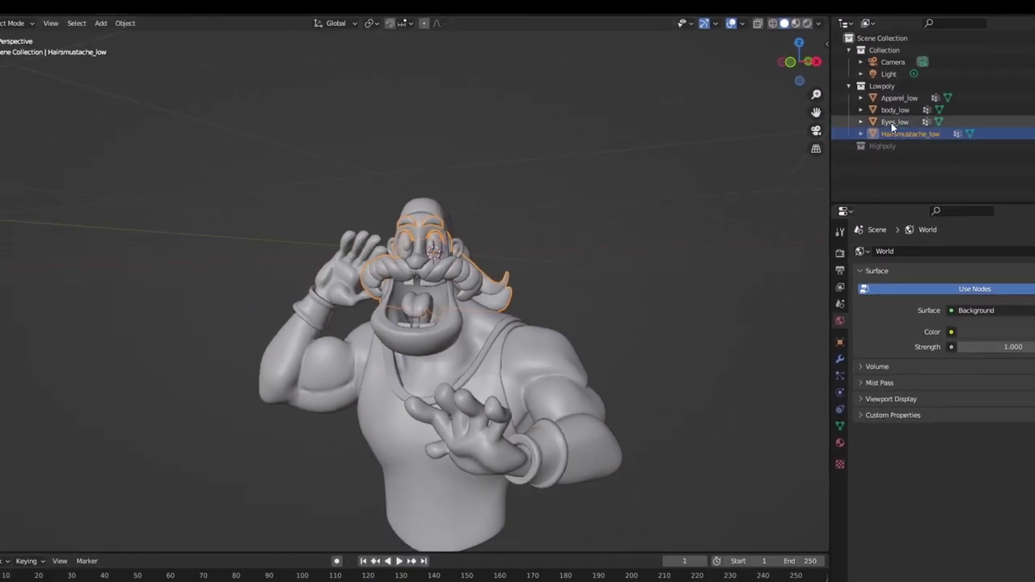
click(896, 121)
click(900, 133)
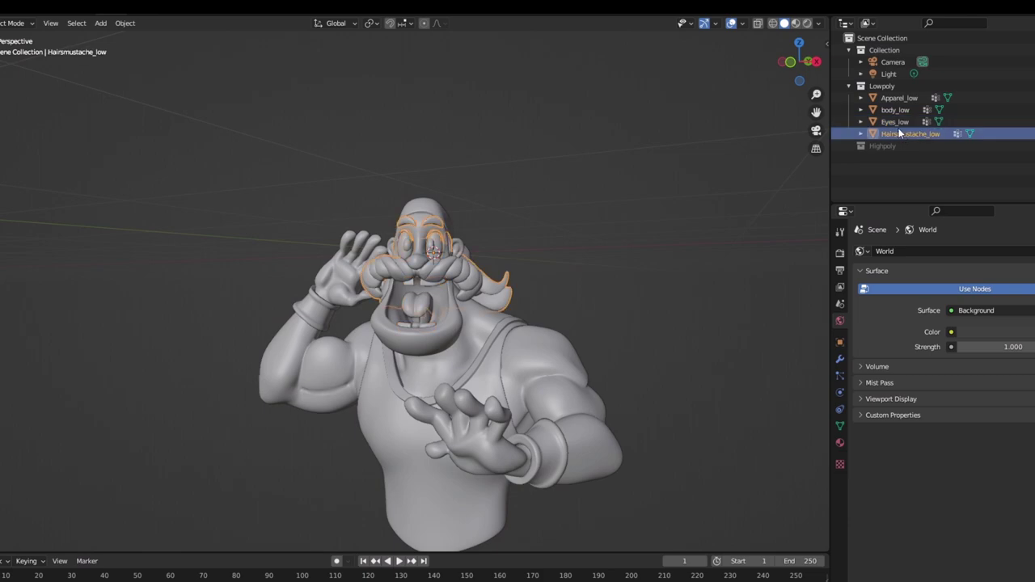
click(894, 122)
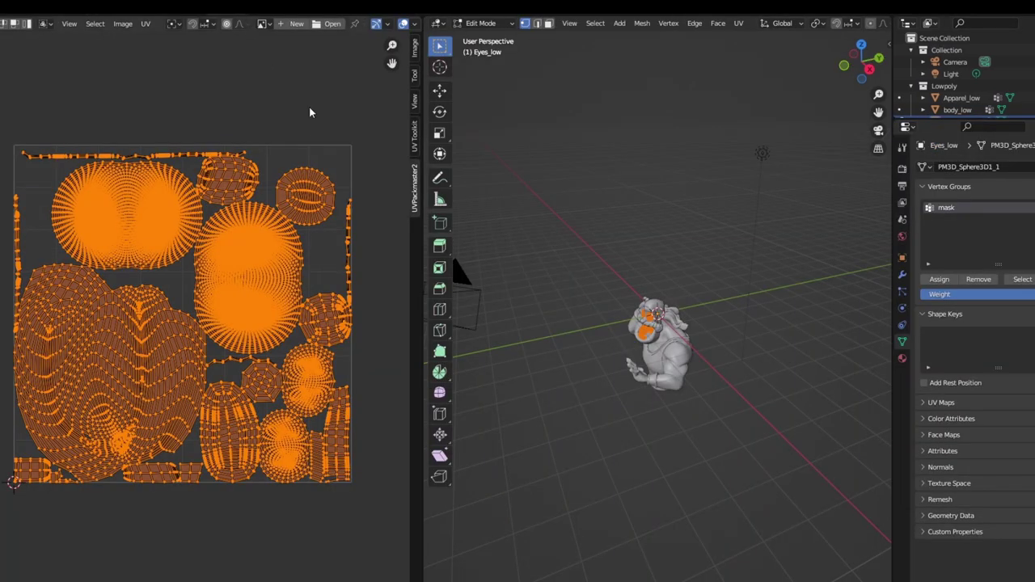
Deselect and box-select Eyes_low UV islands, check the UV menu, then pick a single UV vertex
key(alt+a)
drag(389, 115, 2, 502)
click(147, 24)
click(316, 267)
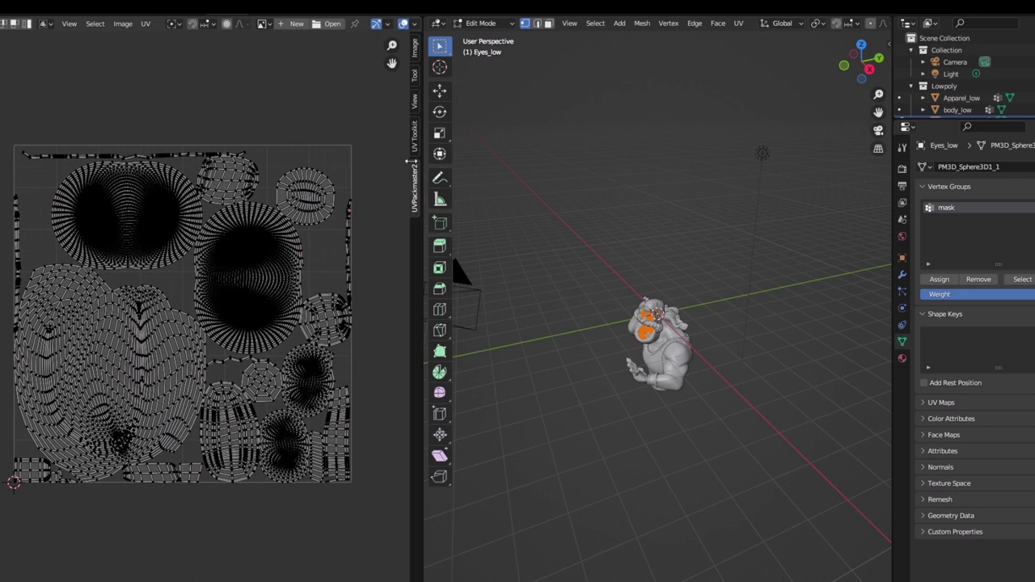
Show and hide the UVPackmaster options, select all UVs, review the UV menu, then deselect
drag(411, 146, 363, 149)
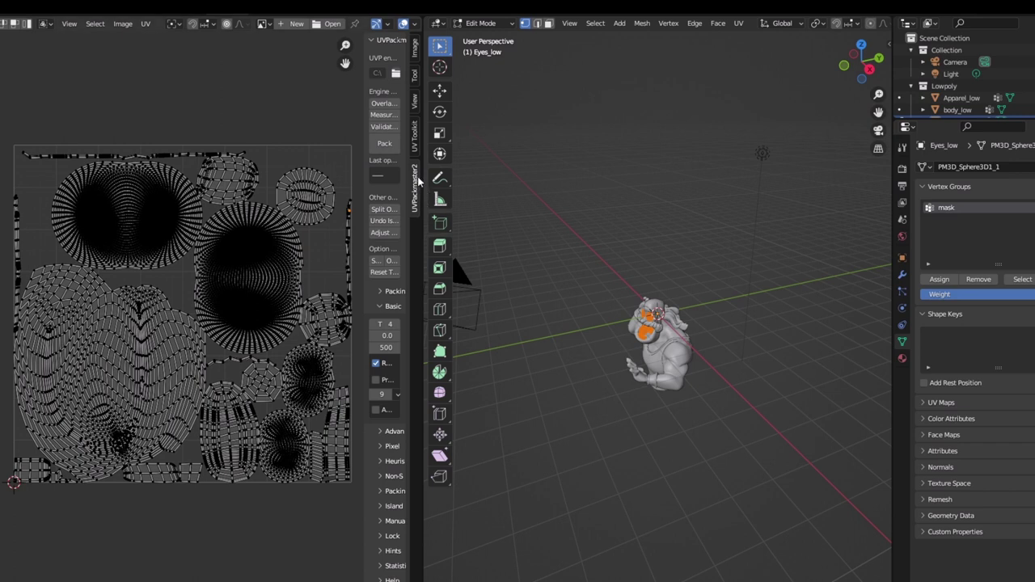
drag(363, 170, 385, 166)
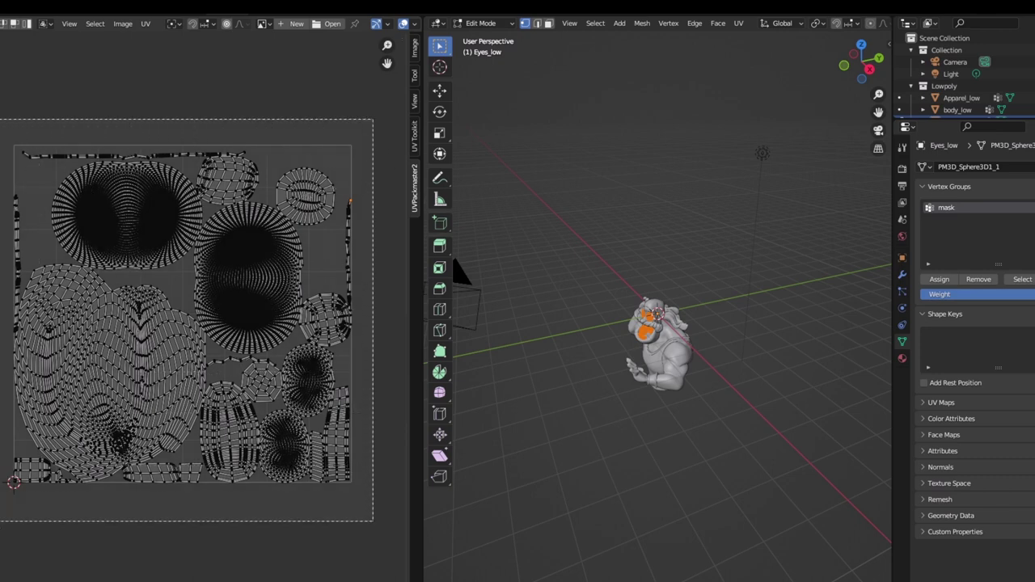
key(a)
click(148, 26)
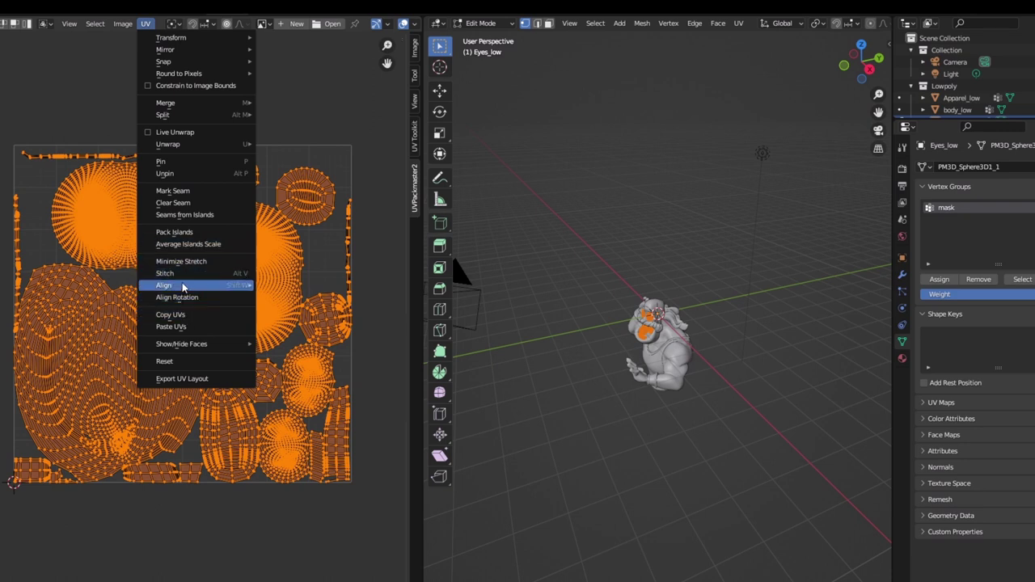
mouse_move(198, 284)
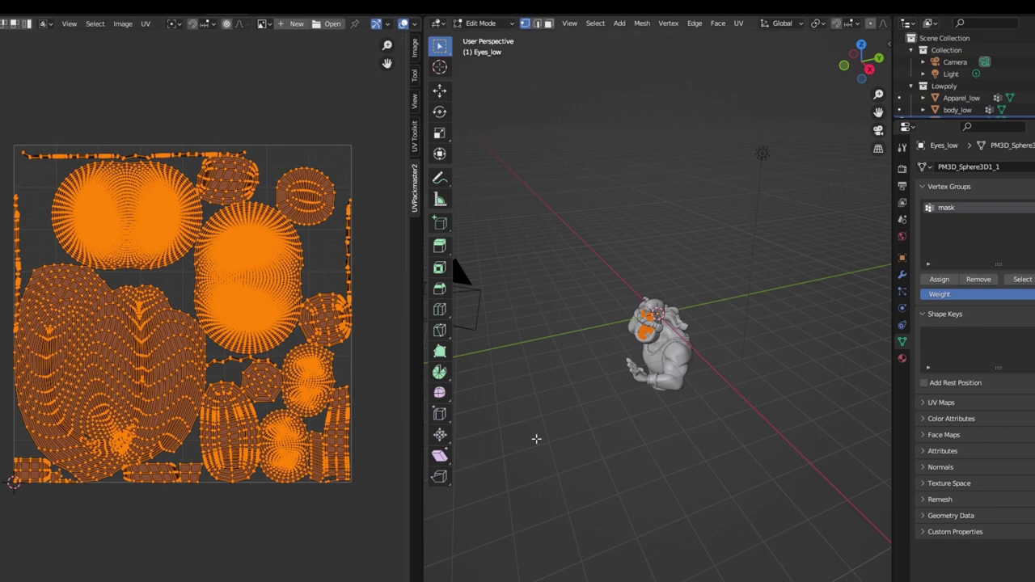
key(alt+a)
middle_drag(611, 343, 695, 329)
Back in Object Mode, give body_low a new material named 'Body'
key(Tab)
click(693, 354)
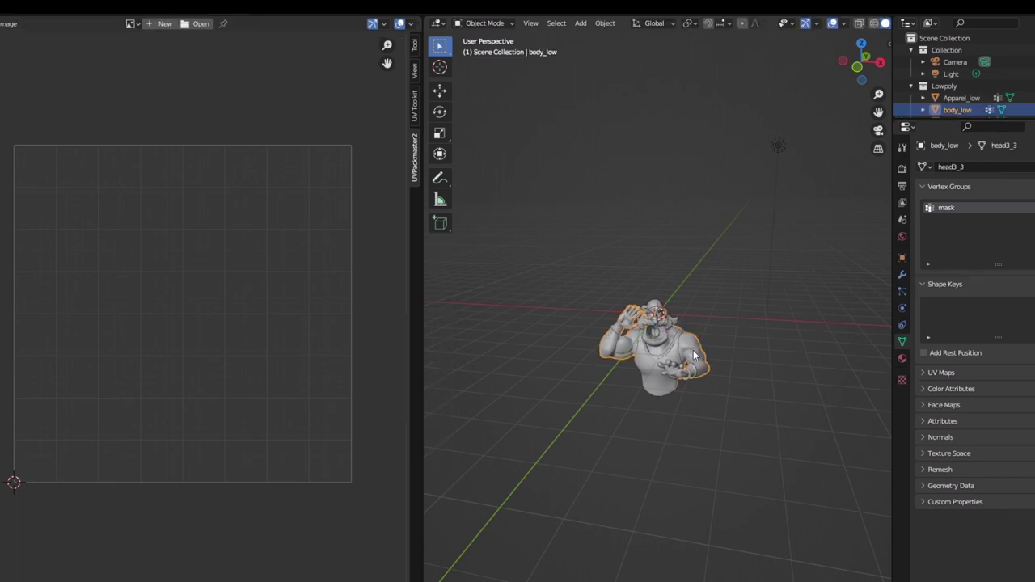
click(901, 359)
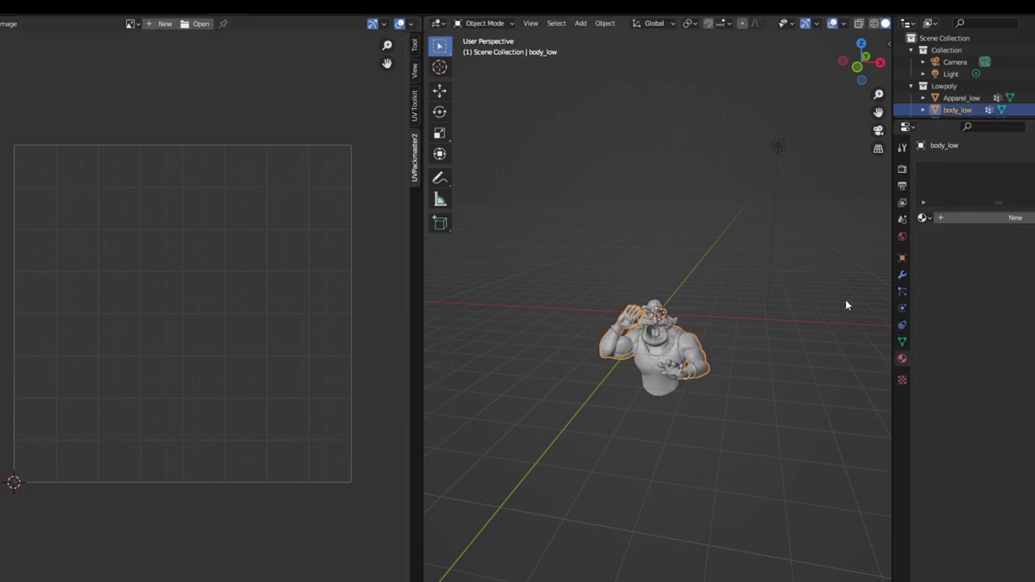
click(961, 216)
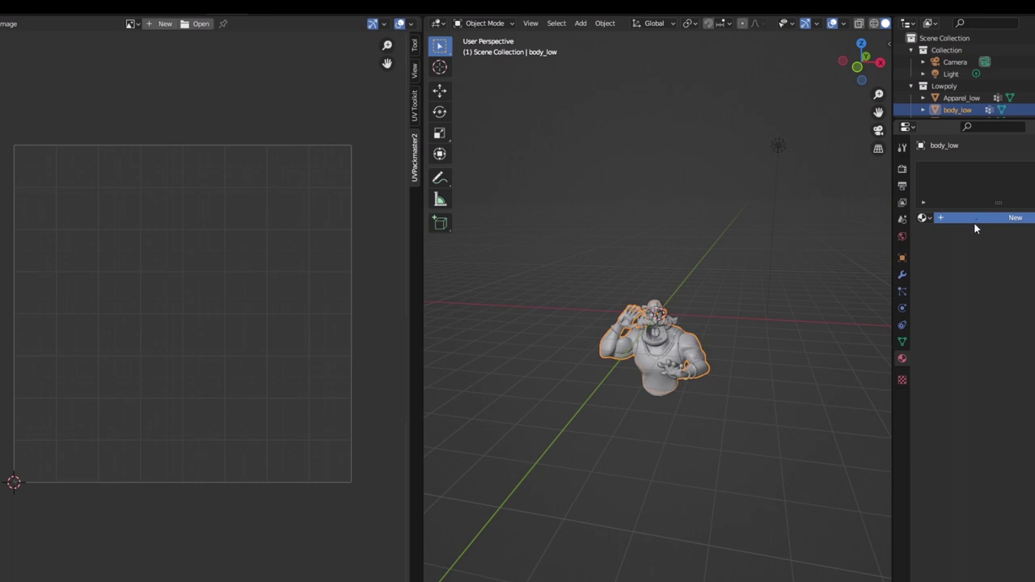
click(967, 218)
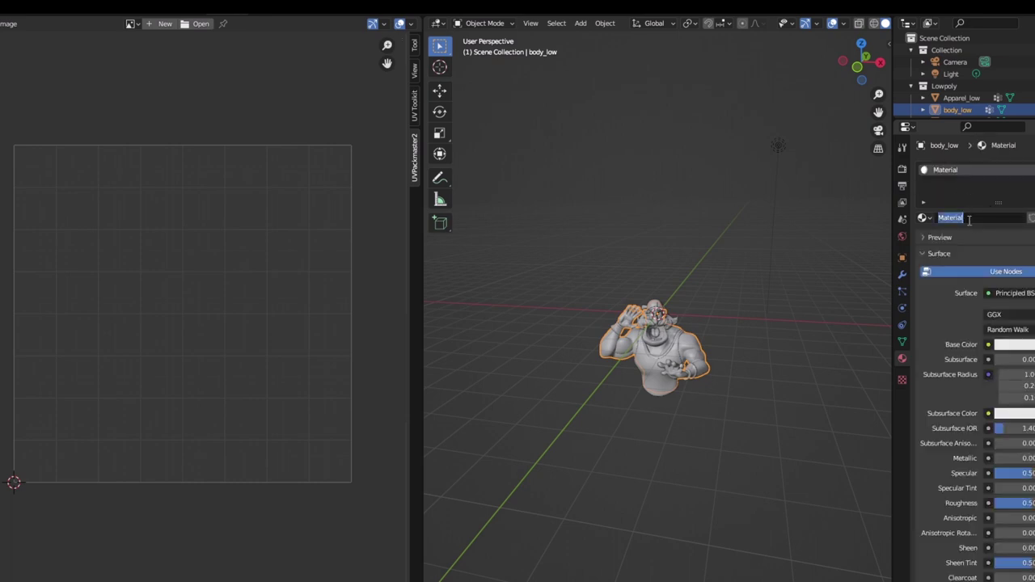
text(Body)
key(Return)
Give Apparel_low a new material named 'Apparel'
click(960, 97)
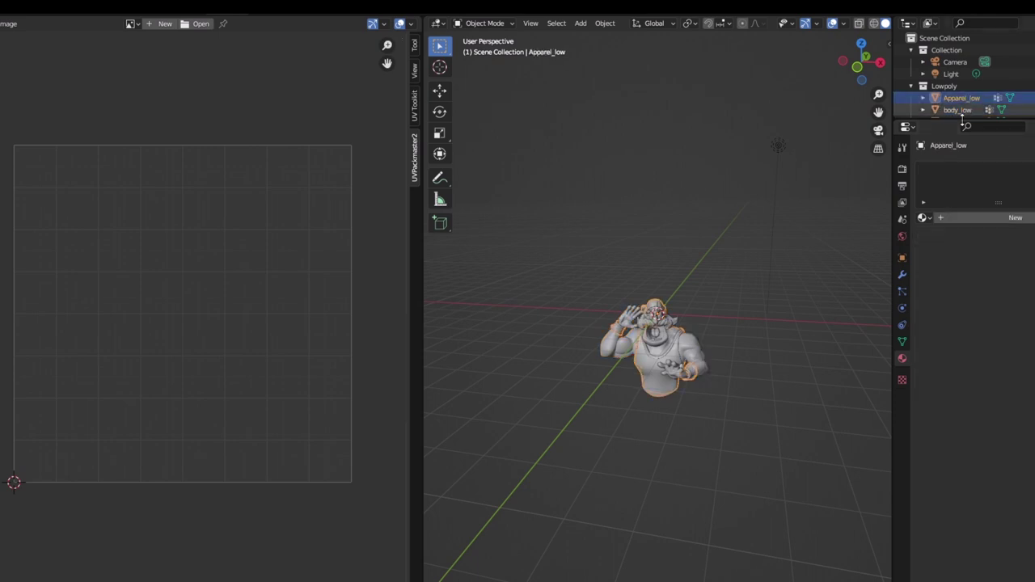
click(970, 220)
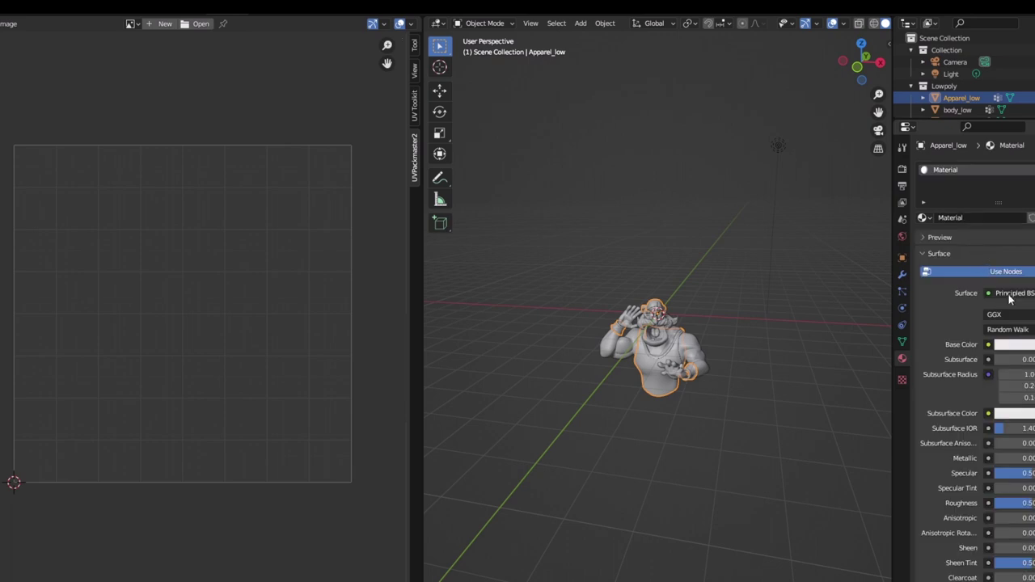
double_click(981, 218)
text(Apparel)
key(Return)
Give Eyes_low a new material named 'Eyes'
drag(962, 120, 962, 188)
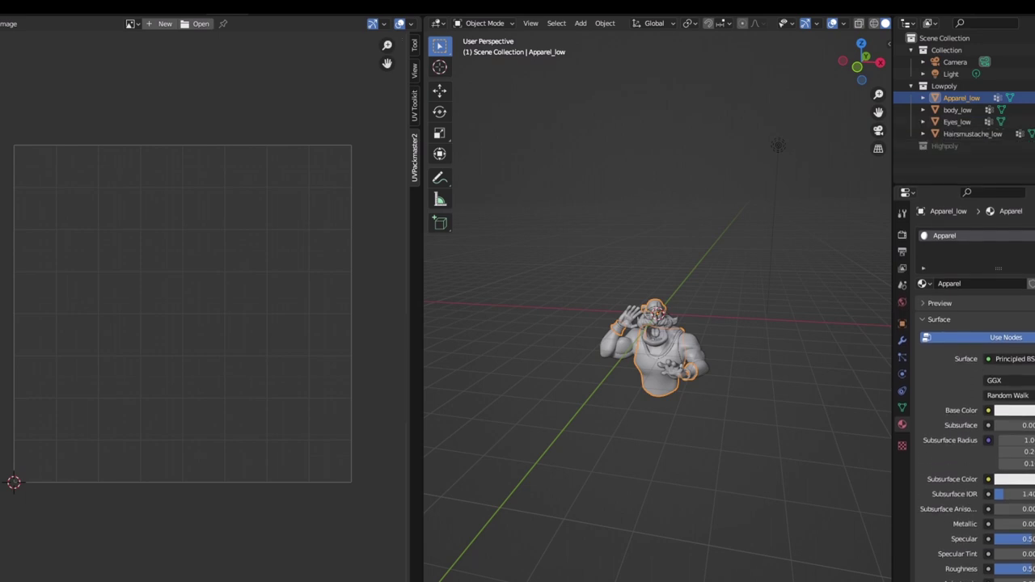
click(957, 121)
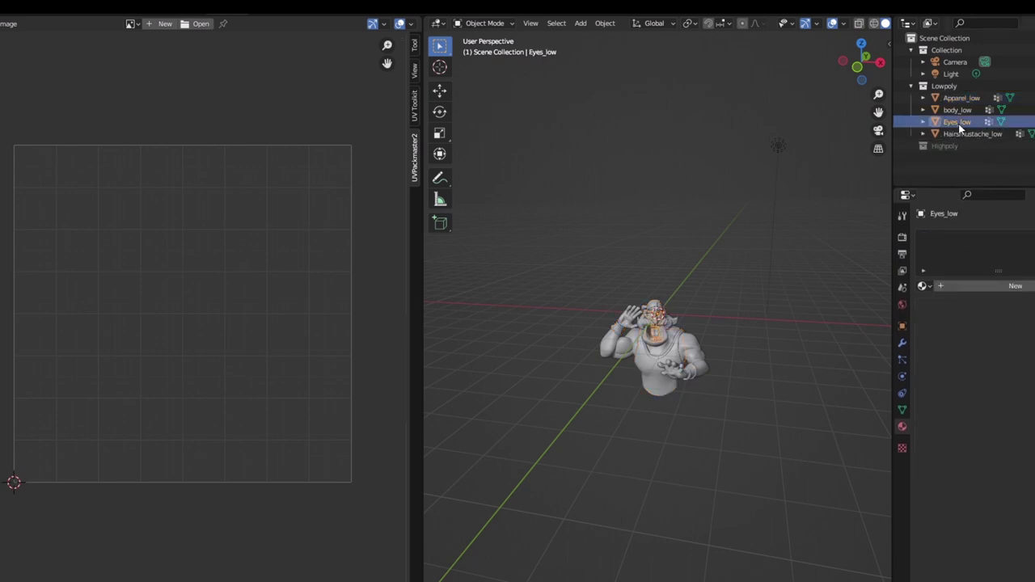
click(981, 289)
double_click(968, 288)
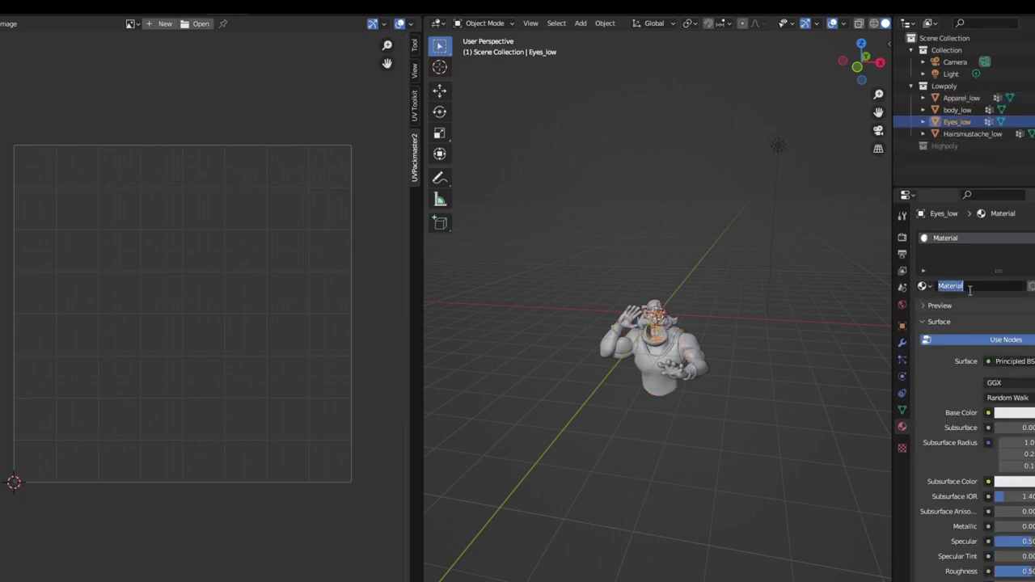
text(Eyes)
key(Return)
Frame Hairsmustache_low and give it a new material named 'Hair'
click(968, 135)
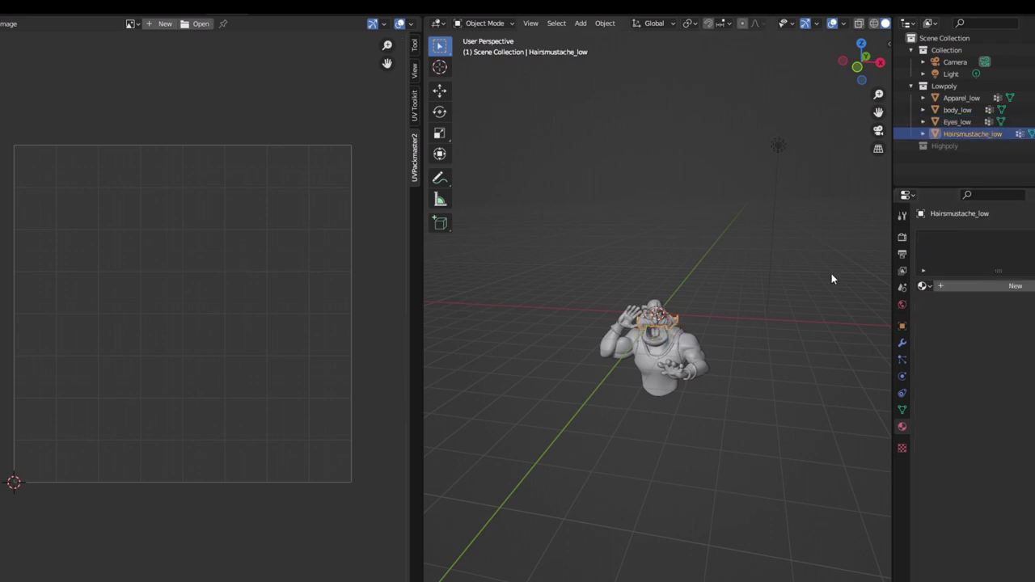
key(KP_Decimal)
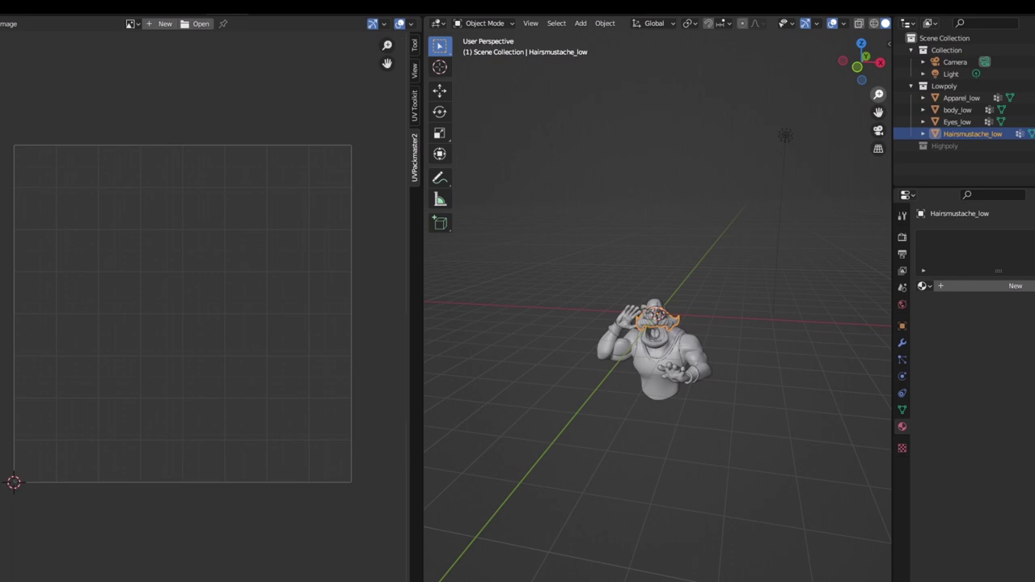
click(1012, 286)
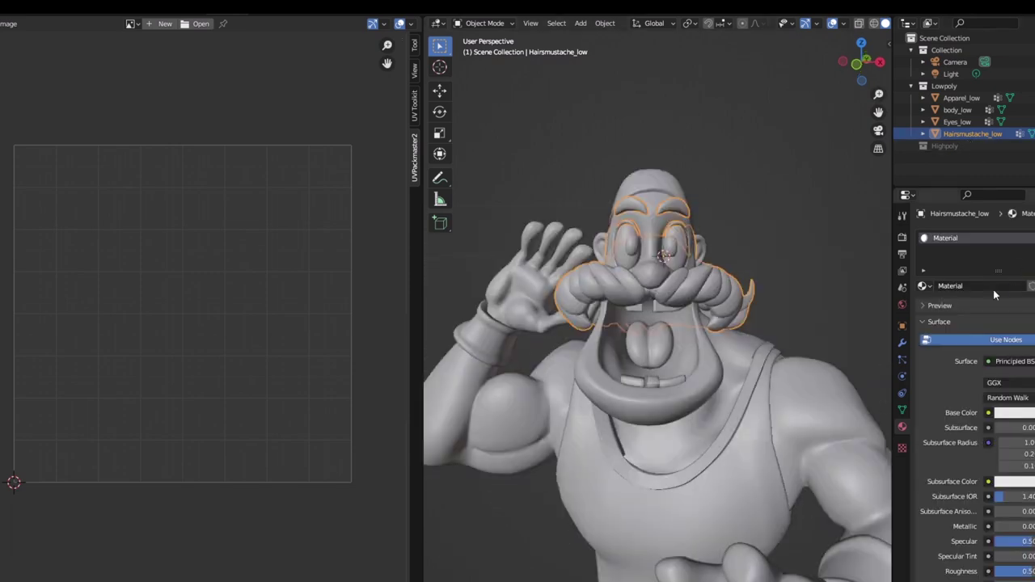
double_click(958, 287)
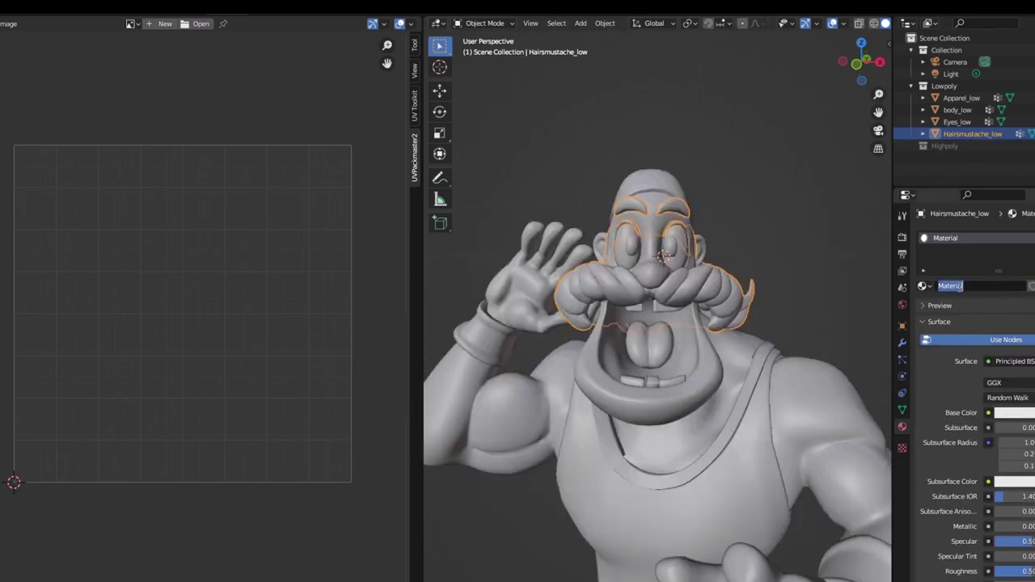
text(Hair)
key(Return)
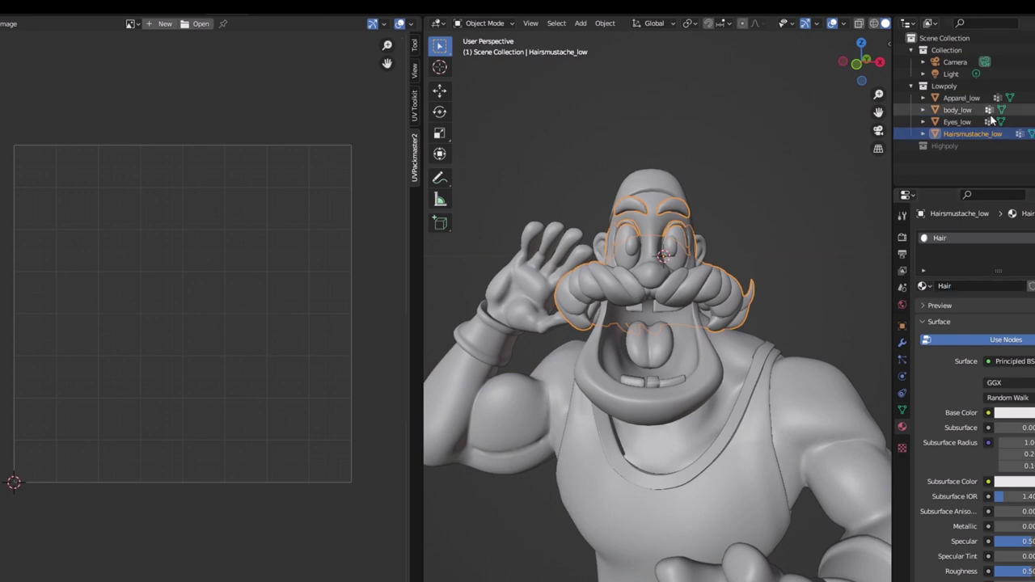
Check each low-poly mesh's material, then view all Eyes_low UVs in Edit Mode
click(963, 110)
click(967, 99)
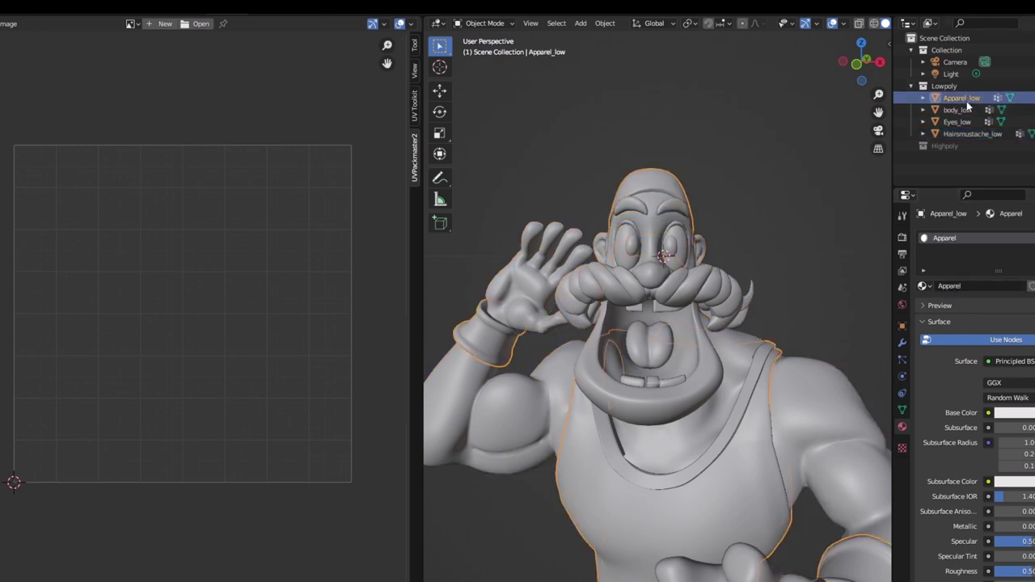
click(961, 122)
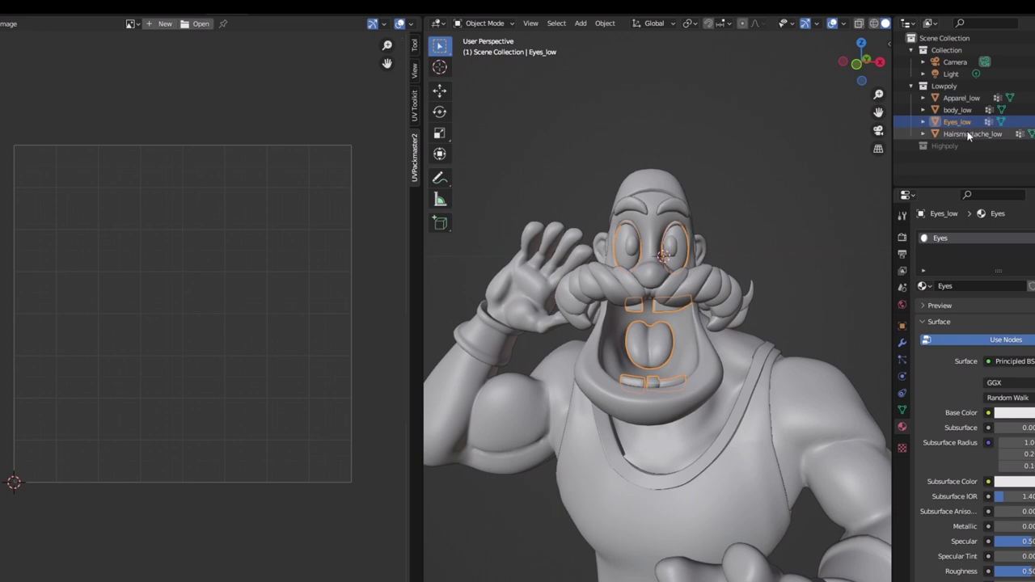
click(969, 134)
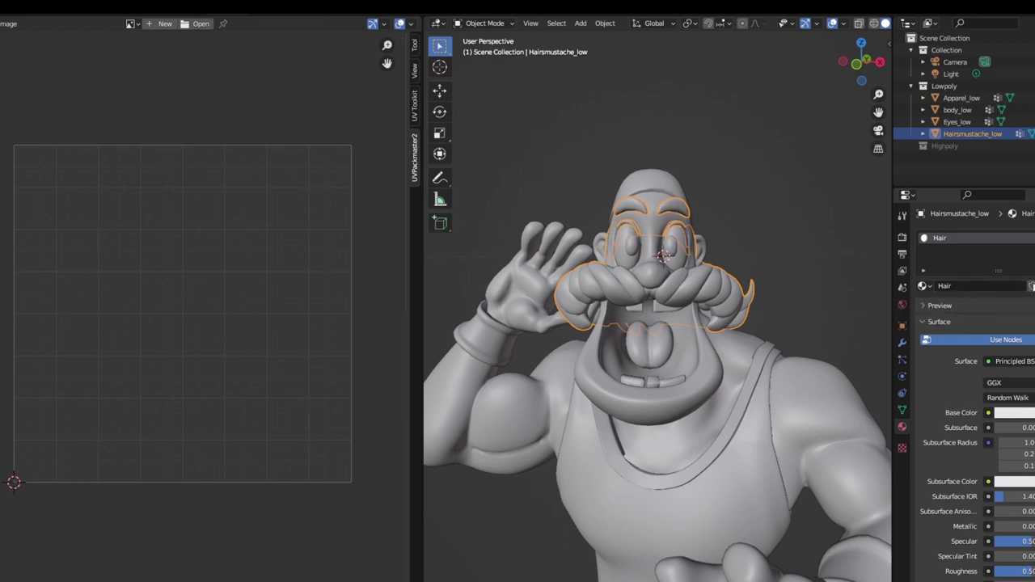
click(964, 125)
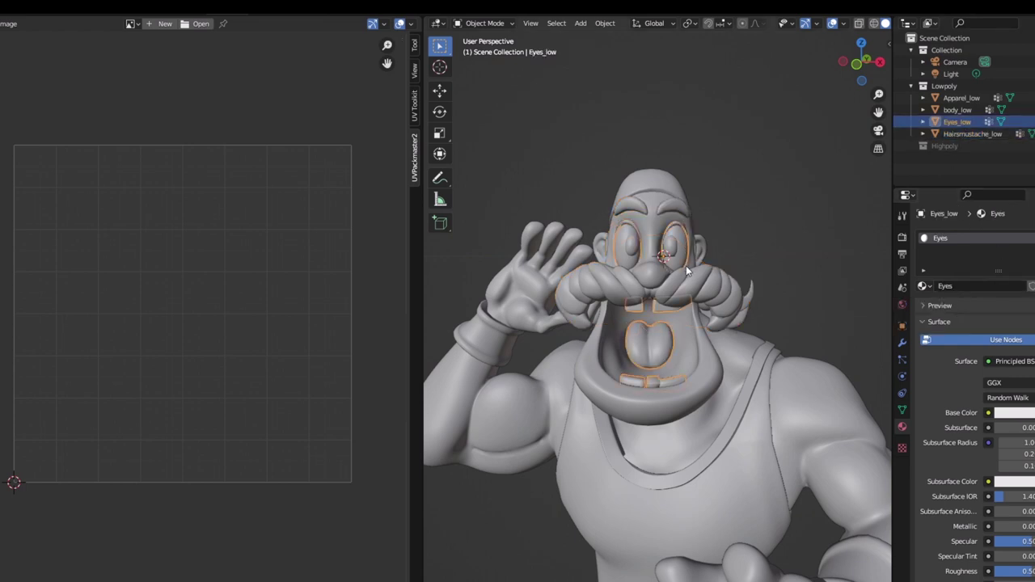
key(Tab)
key(a)
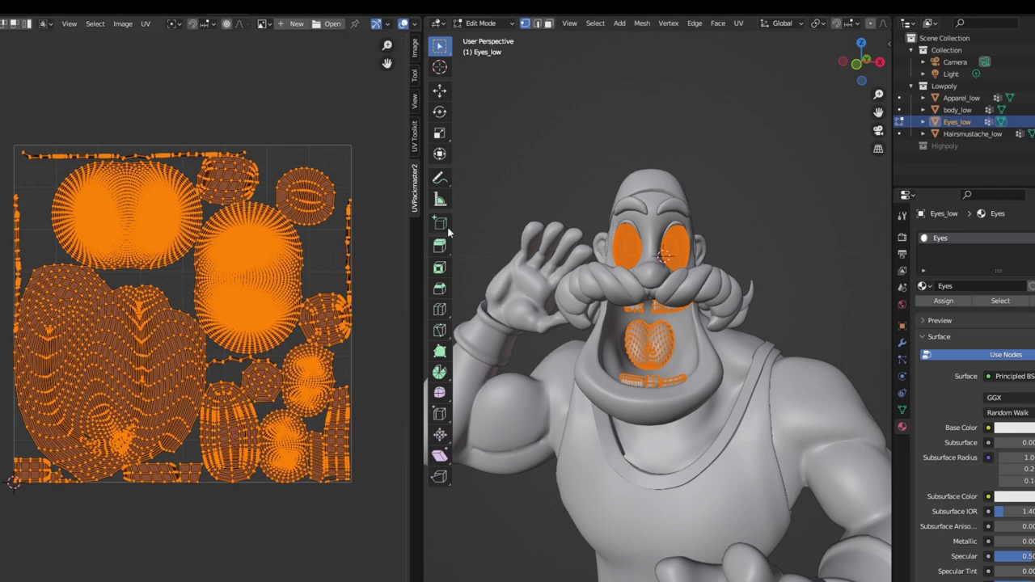
key(Tab)
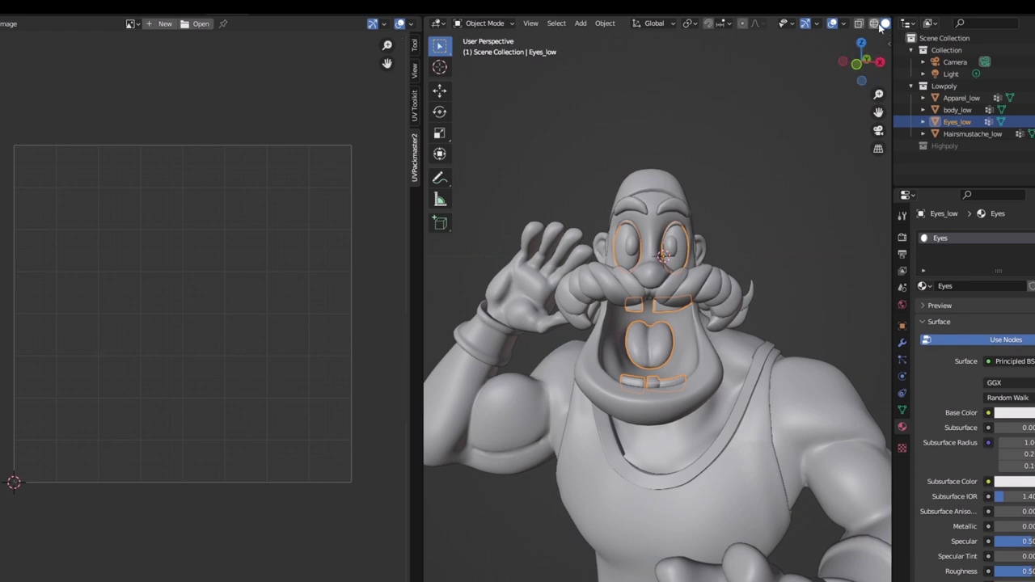
Turn on the Face Orientation overlay and inspect the character's normal directions
scroll(849, 26, down, 2)
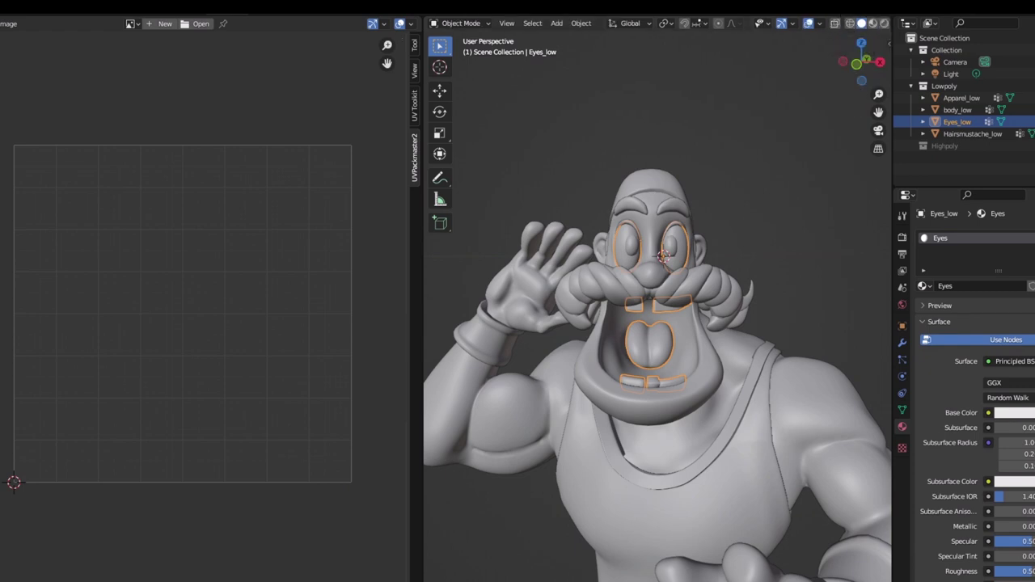
click(818, 24)
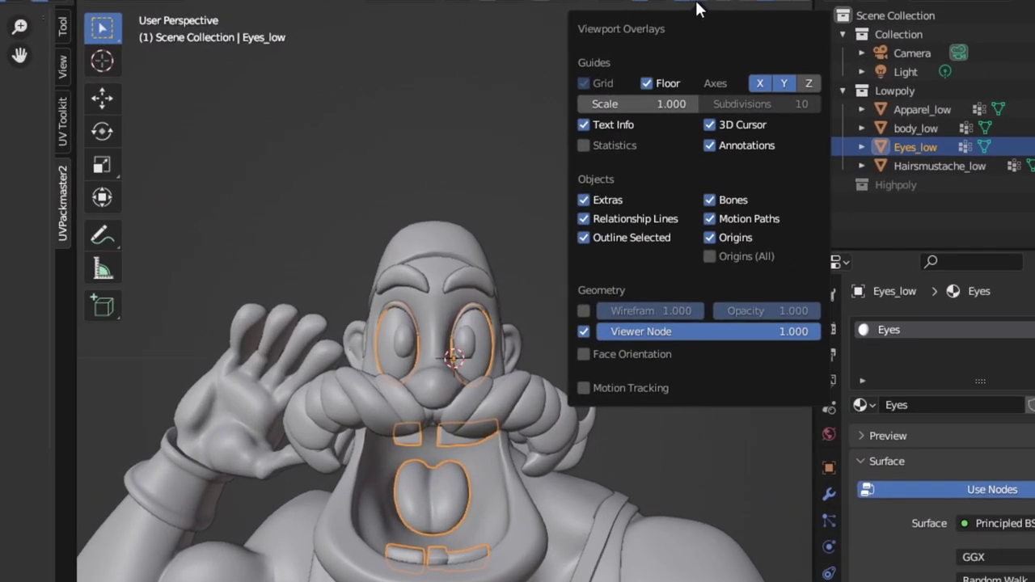
click(583, 356)
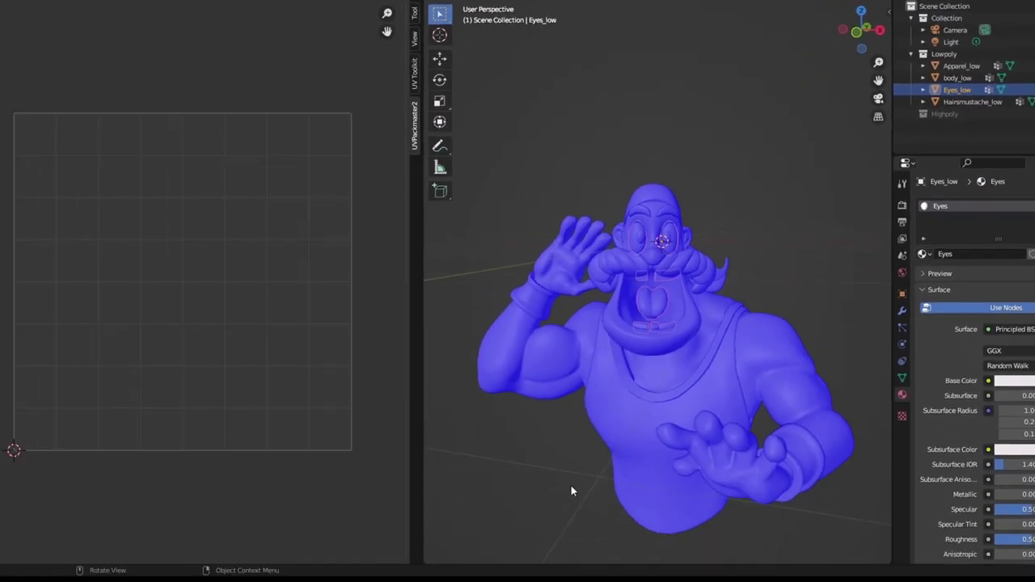
middle_drag(552, 461, 583, 433)
scroll(584, 433, up, 3)
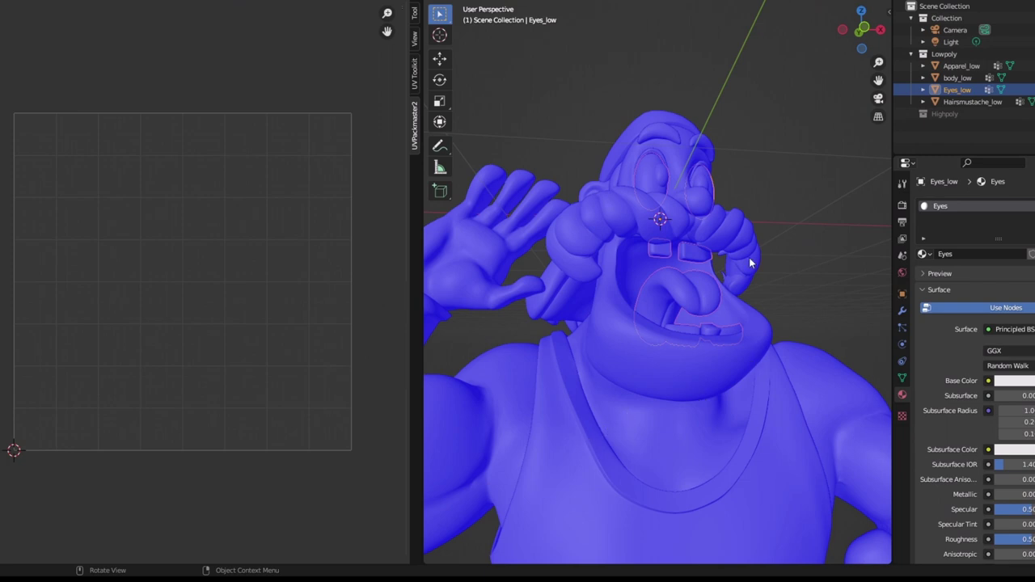
scroll(603, 171, down, 2)
scroll(675, 368, down, 5)
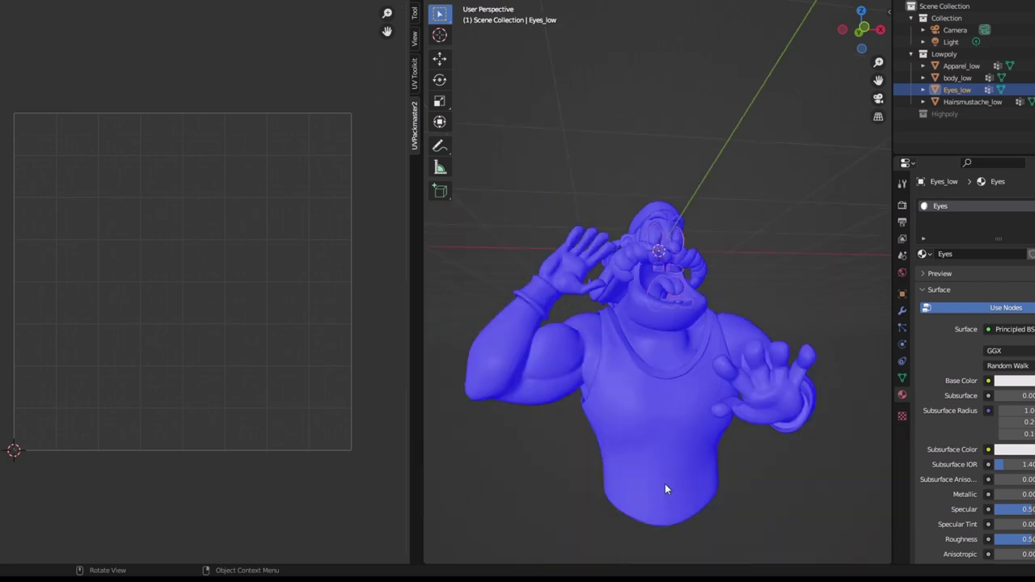
Recalculate body_low's normals with Shift+N in Edit Mode, then switch Face Orientation off
click(563, 331)
key(Tab)
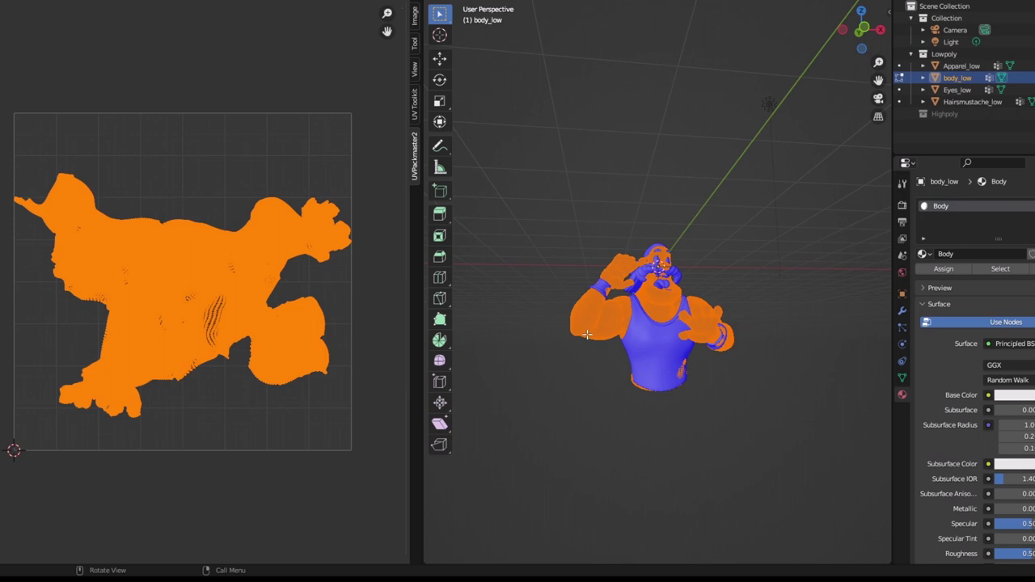
scroll(595, 331, up, 3)
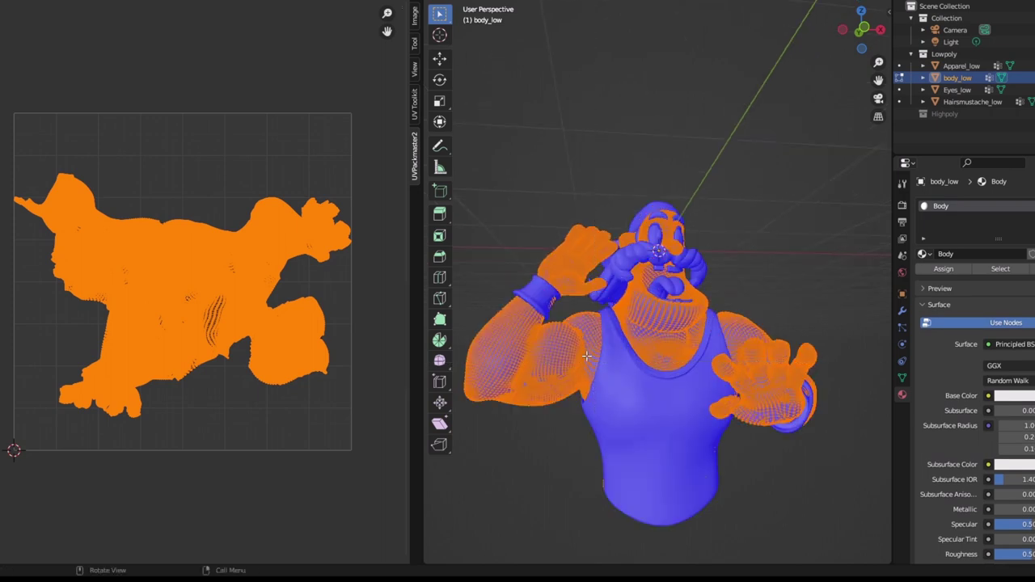
key(shift+n)
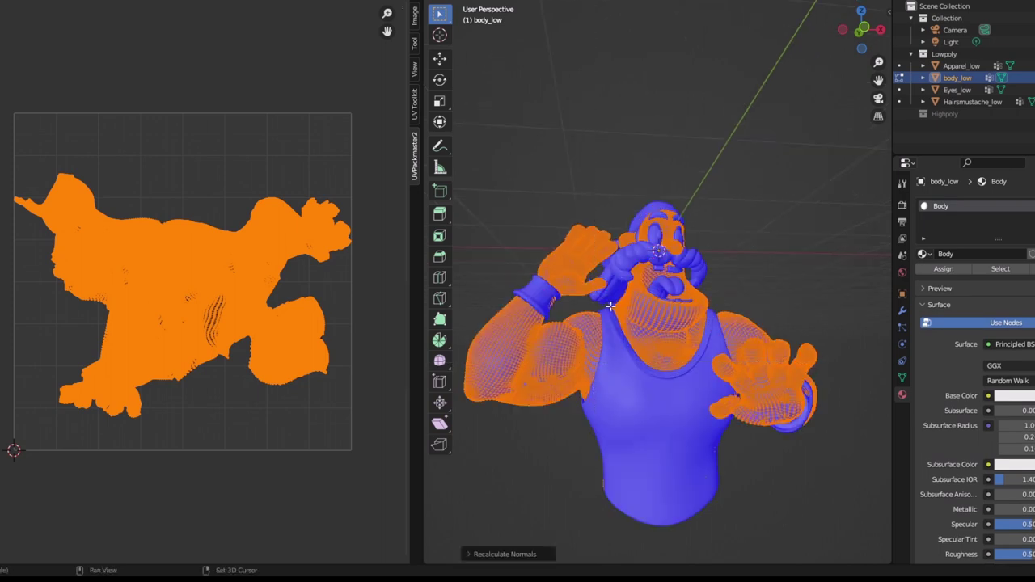
click(480, 554)
click(468, 533)
key(Tab)
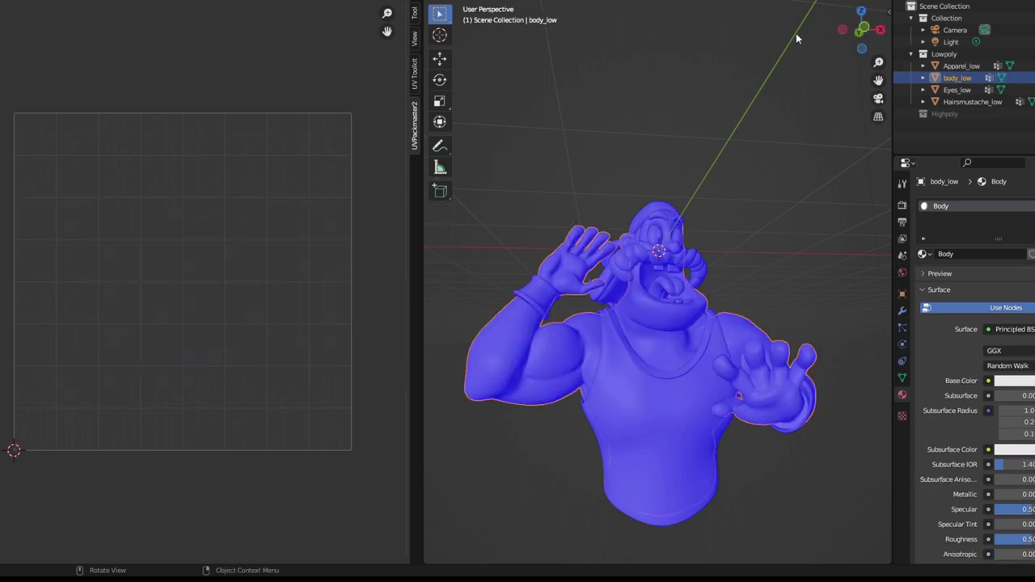
click(823, 3)
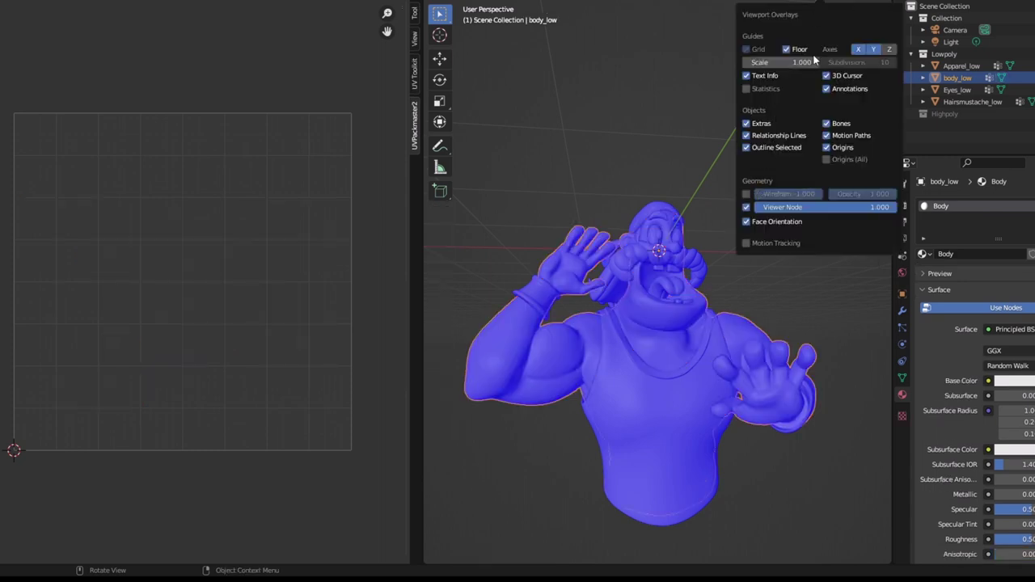
click(746, 223)
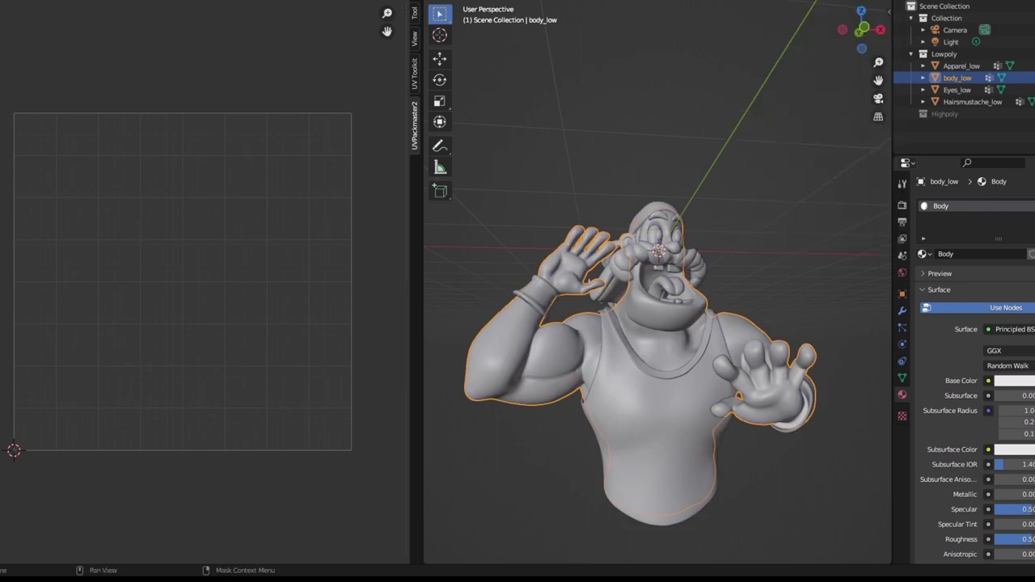
In the Layout workspace, select the four low-poly meshes and export them as FBX
key(ctrl+Page_Up)
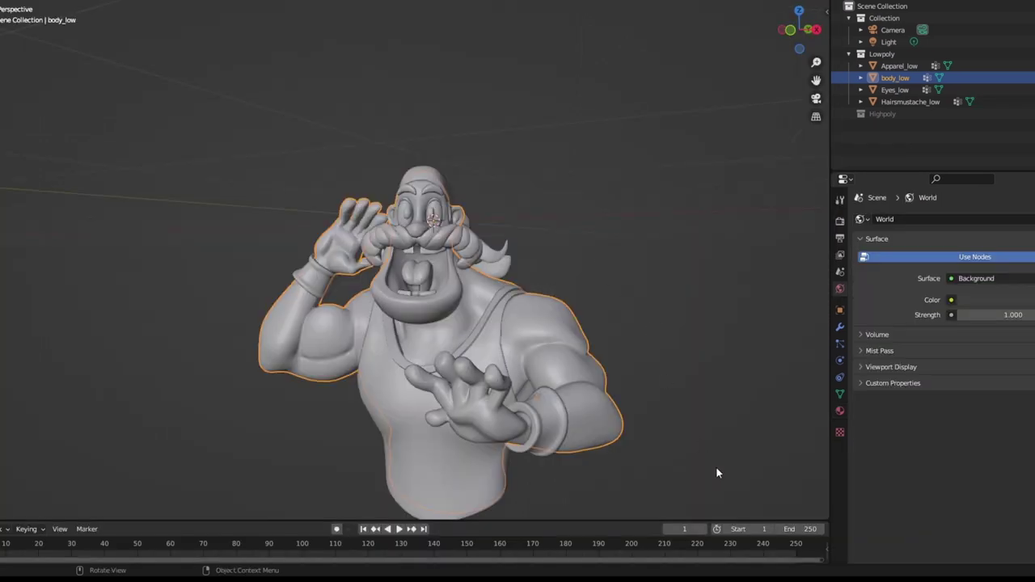
middle_drag(725, 503, 663, 316)
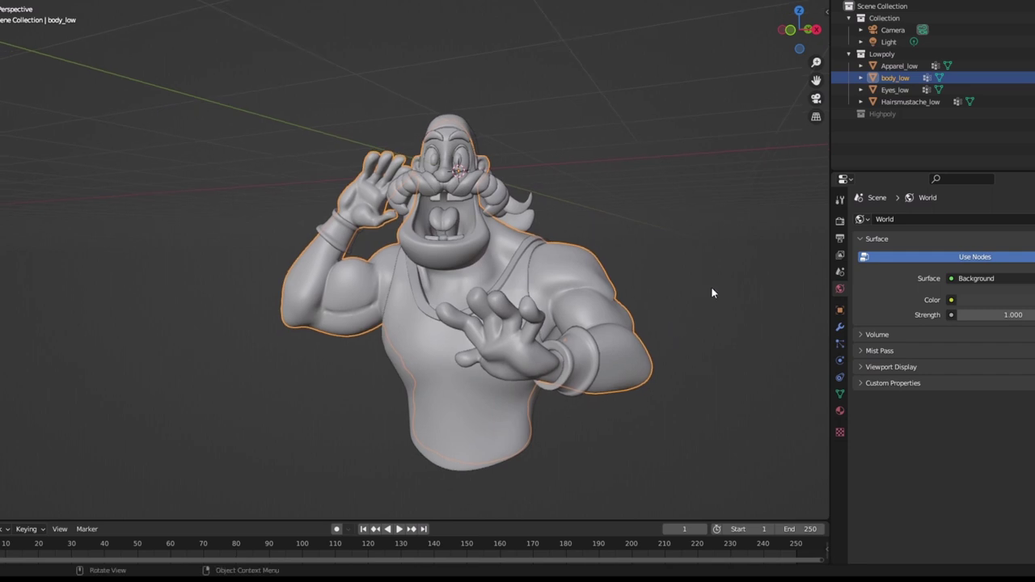
drag(695, 93, 192, 472)
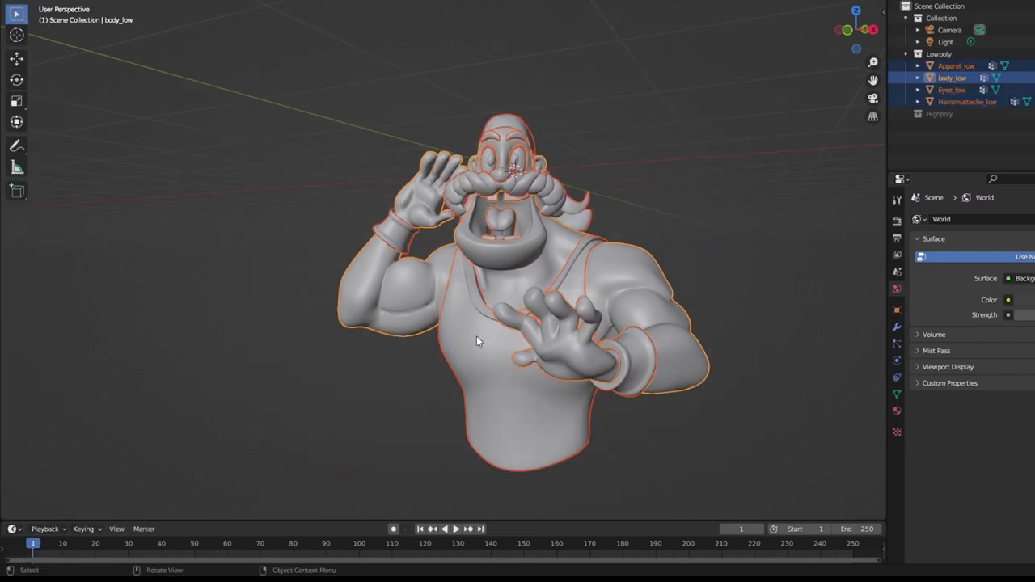
key(q)
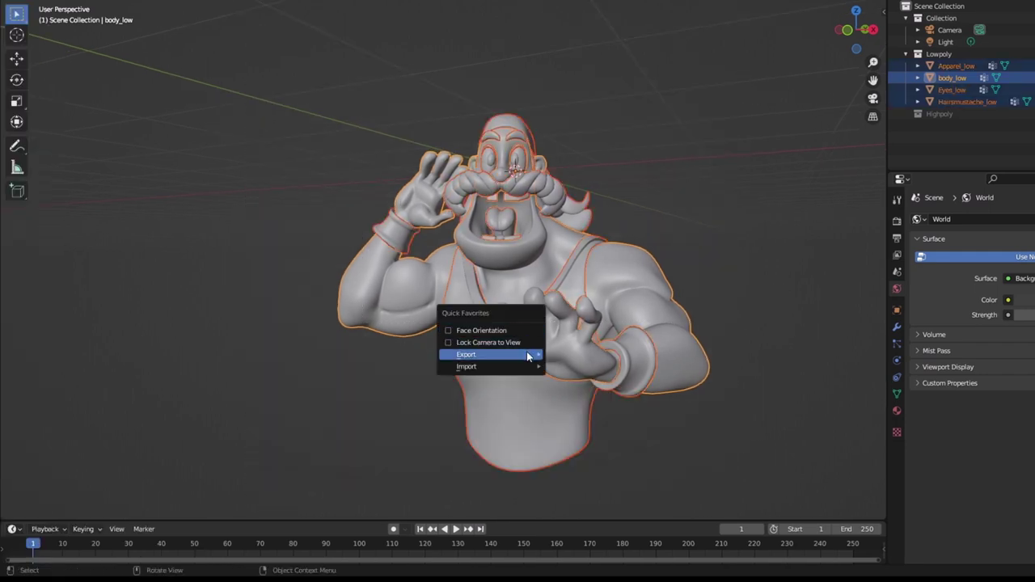
mouse_move(526, 357)
key(Escape)
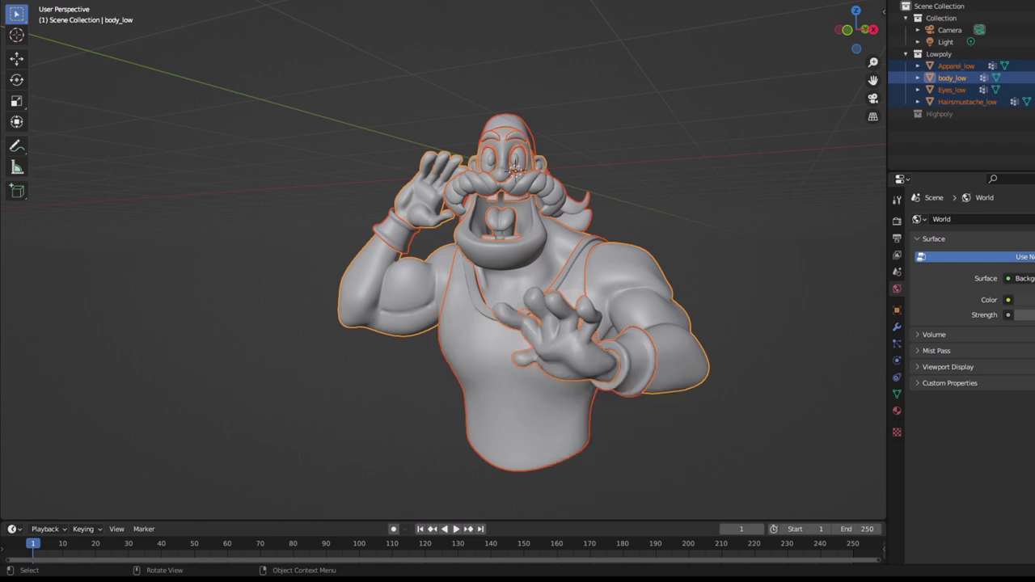
key(F4)
key(q)
mouse_move(485, 355)
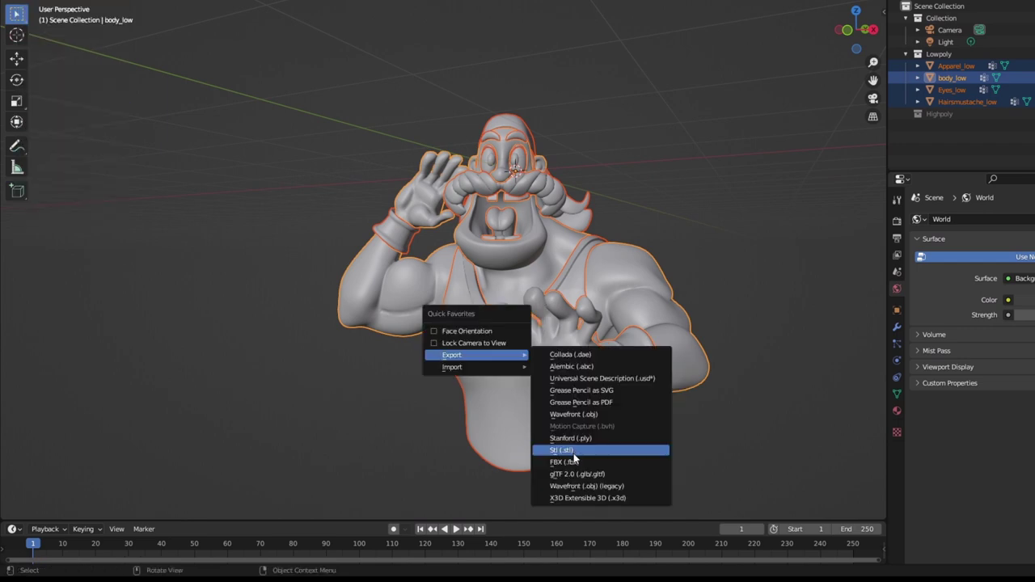
click(575, 462)
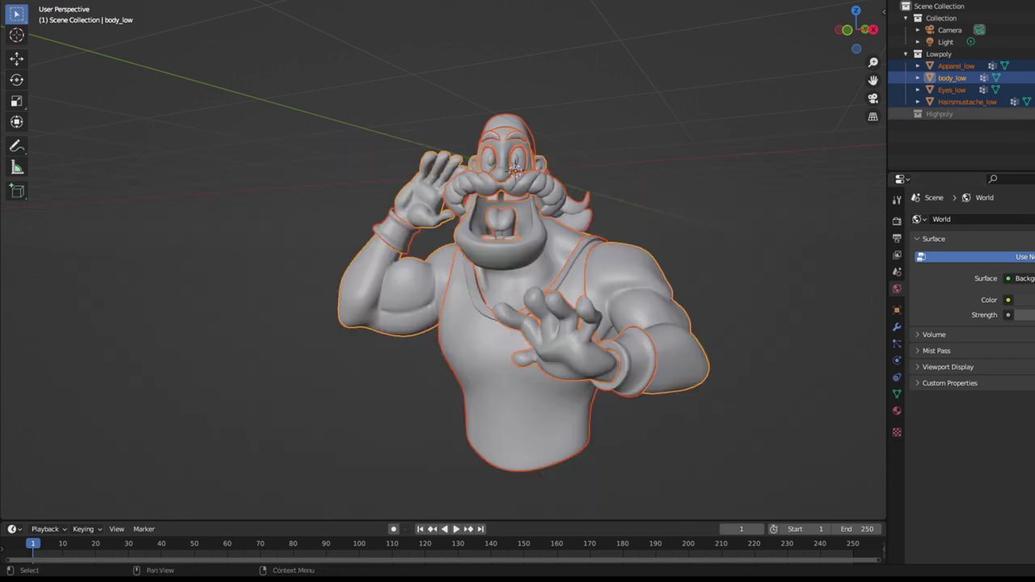
Show the Highpoly collection, exclude Lowpoly, then select and inspect body_high
click(938, 114)
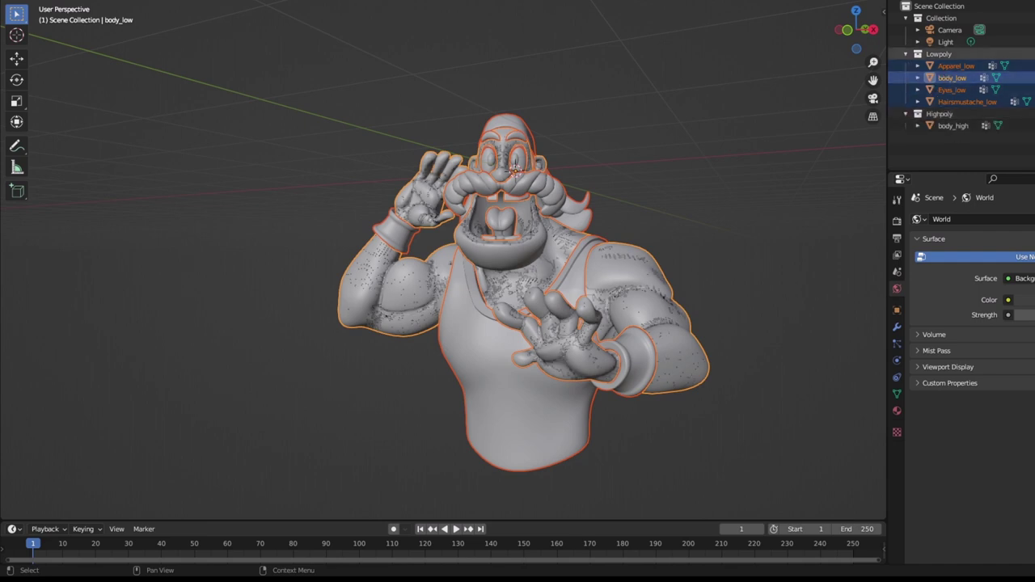
key(e)
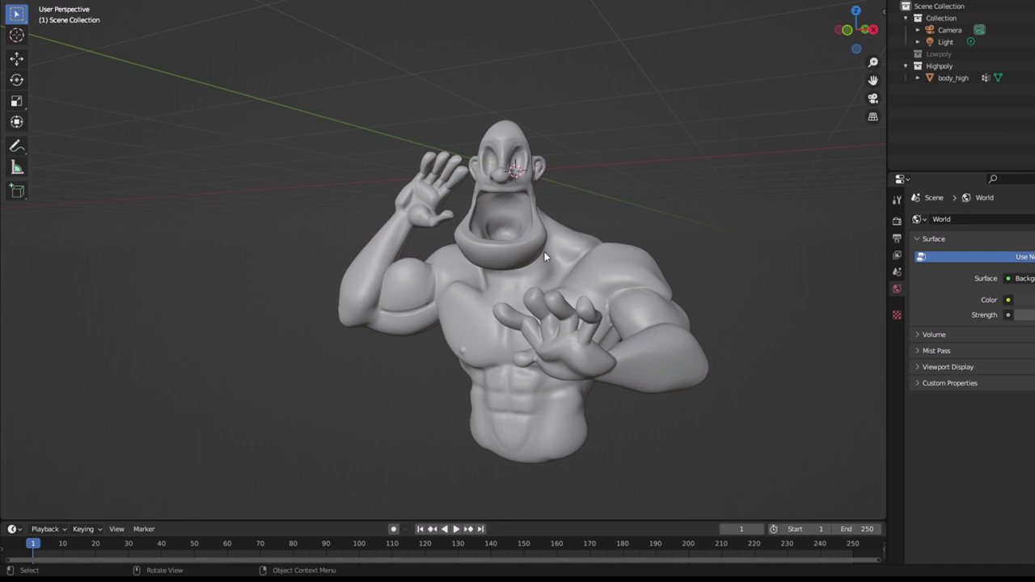
click(517, 146)
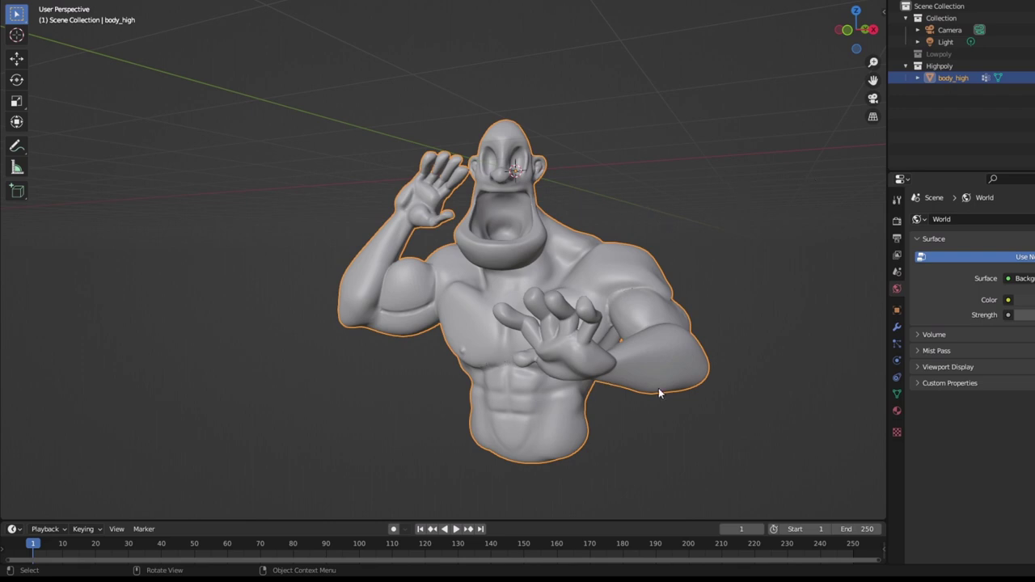
middle_drag(658, 393, 629, 378)
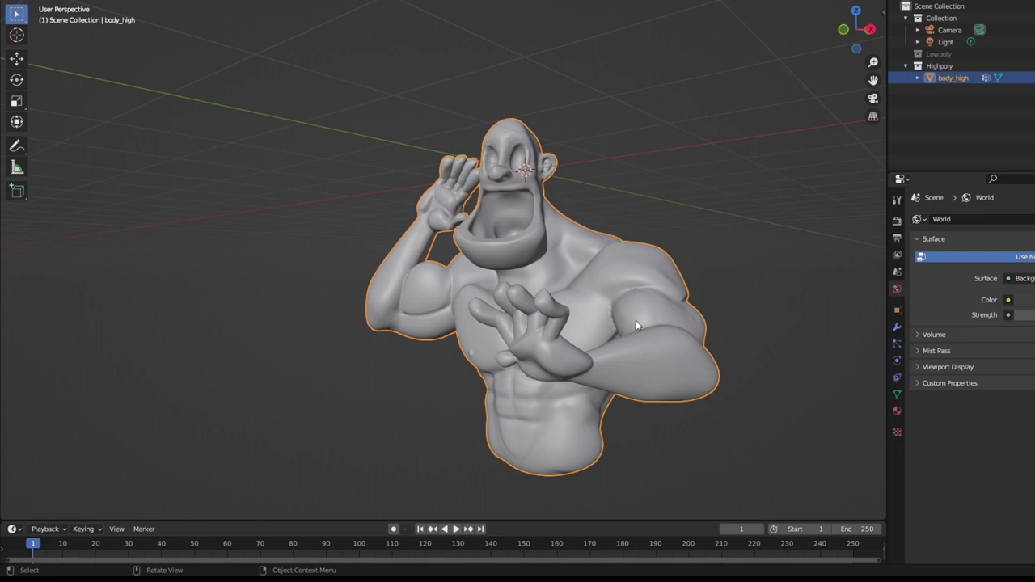
middle_drag(635, 321, 652, 369)
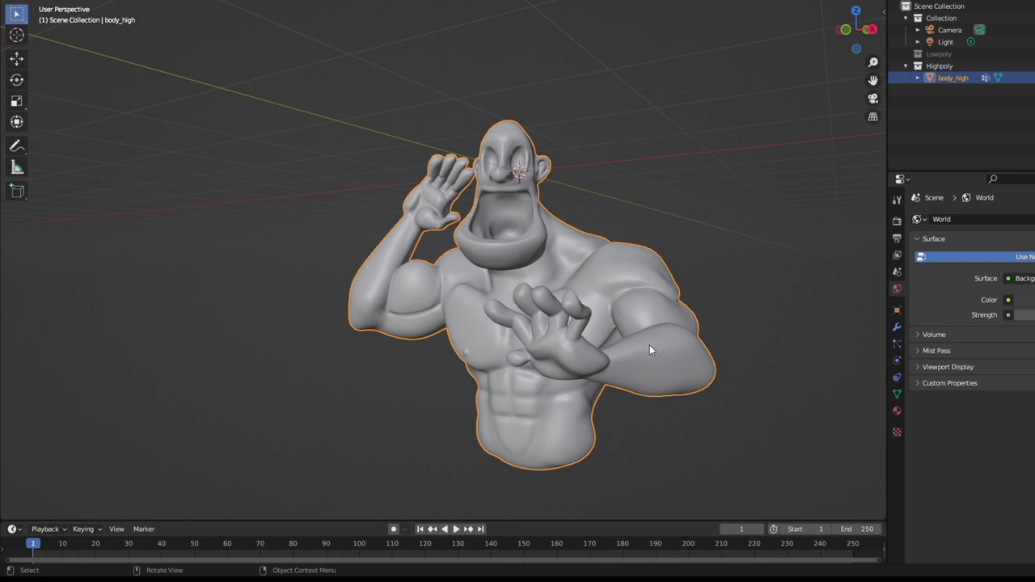
key(Tab)
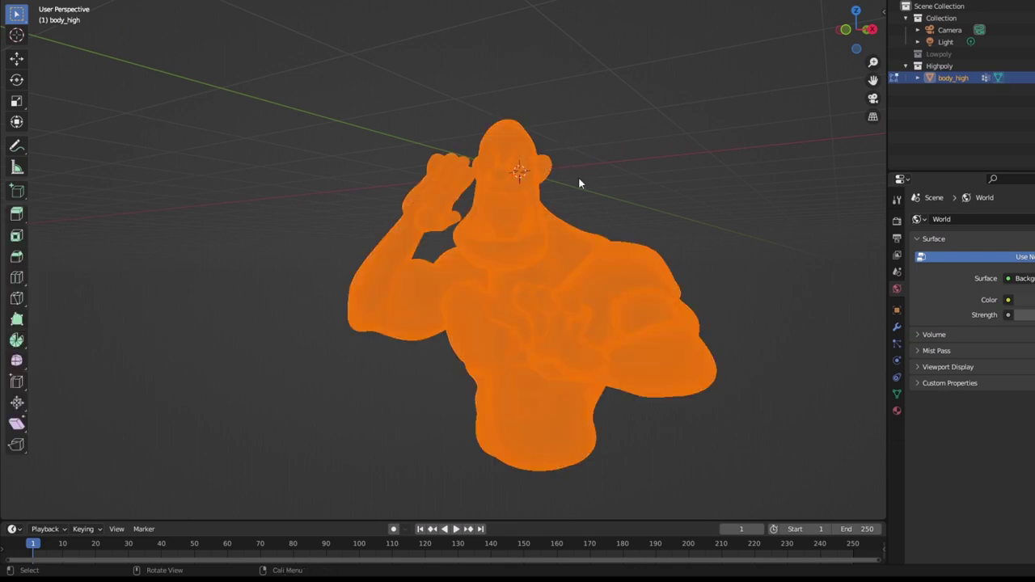
key(Tab)
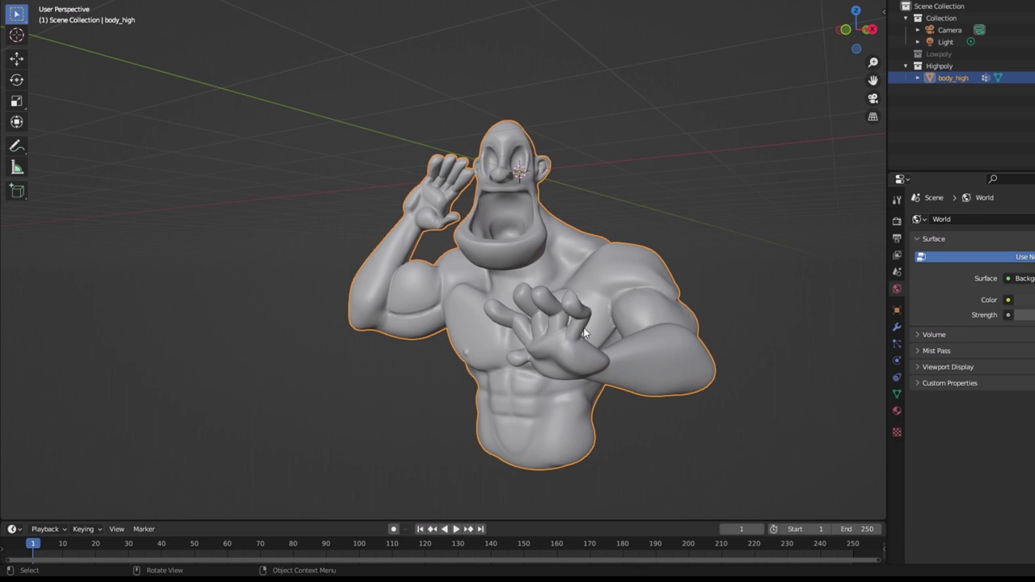
Export body_high as FBX (.fbx) from the Quick Favorites Export menu
key(q)
mouse_move(606, 308)
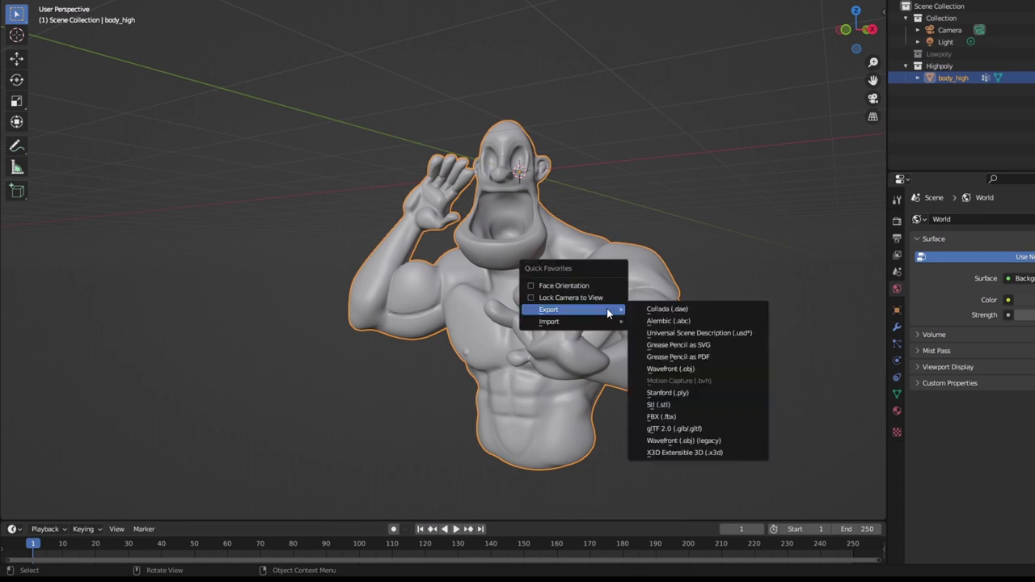
click(682, 417)
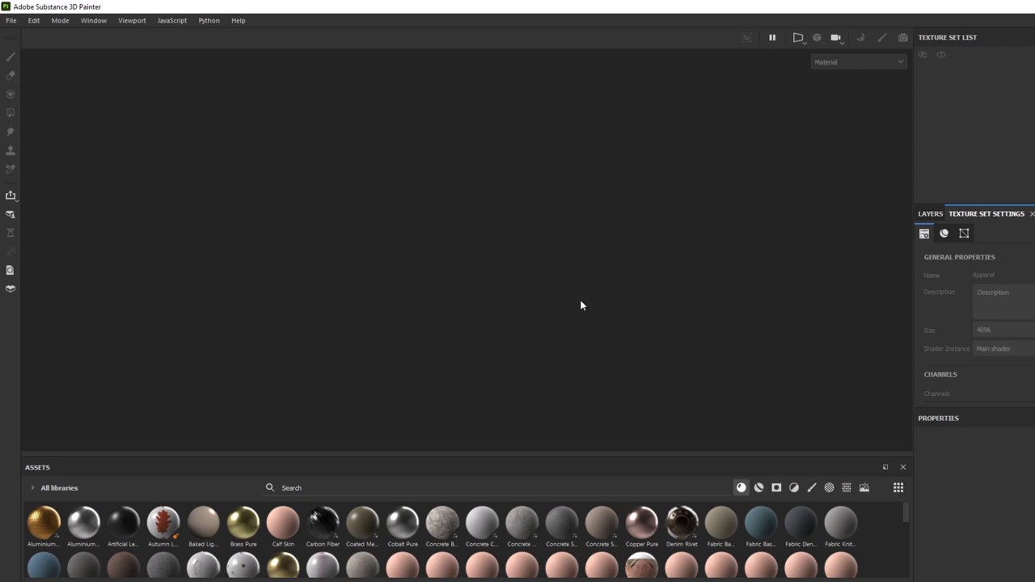
Start a new project with the Blender (starter_assets) template, OpenGL normals and 4096 document resolution
click(11, 20)
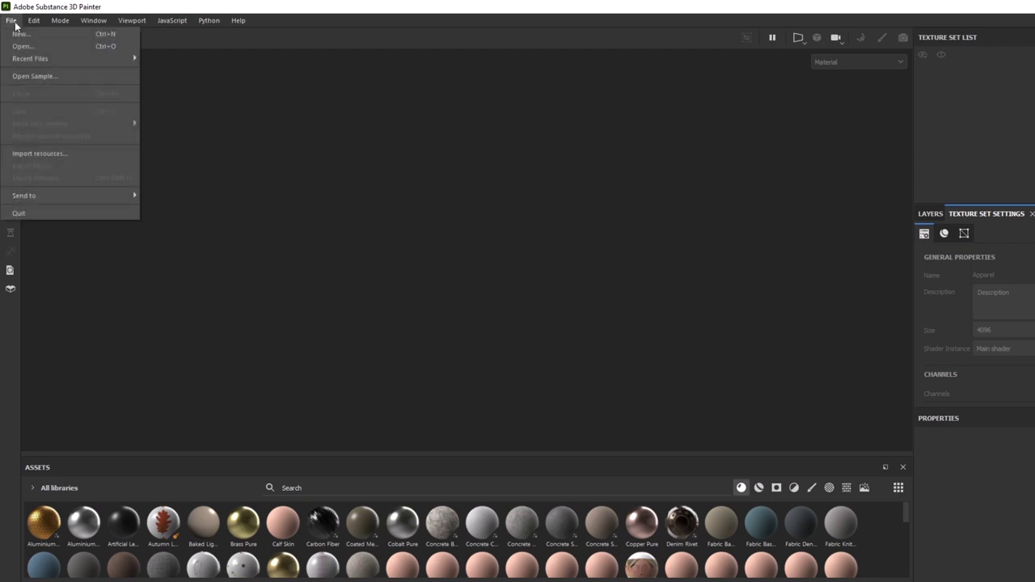
click(18, 35)
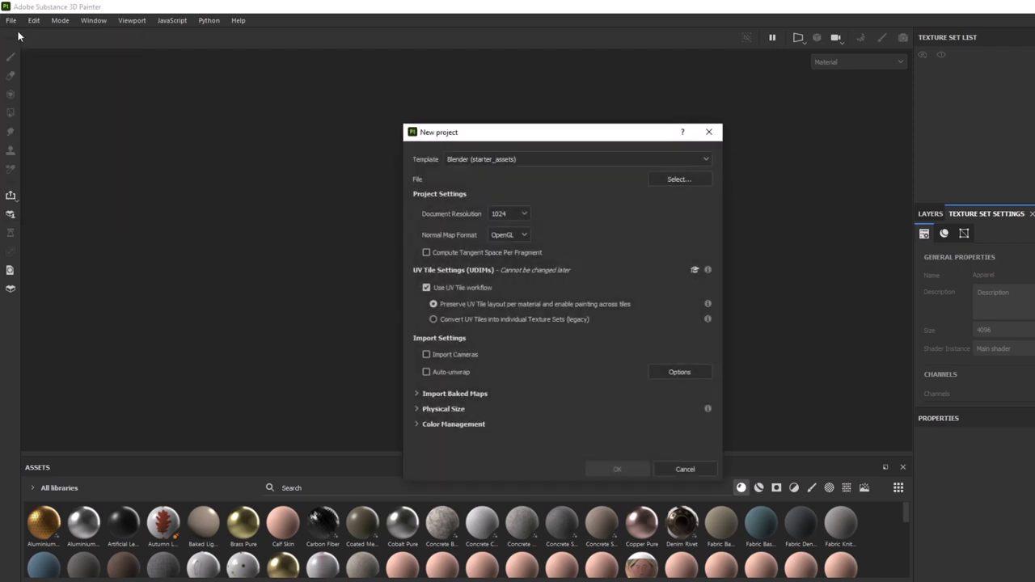
drag(526, 132, 483, 84)
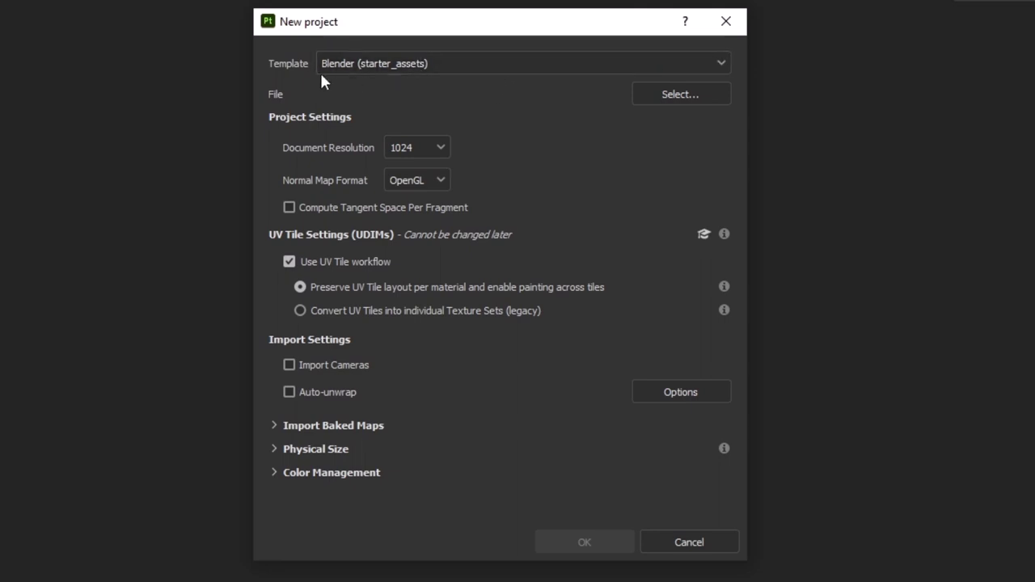
click(381, 68)
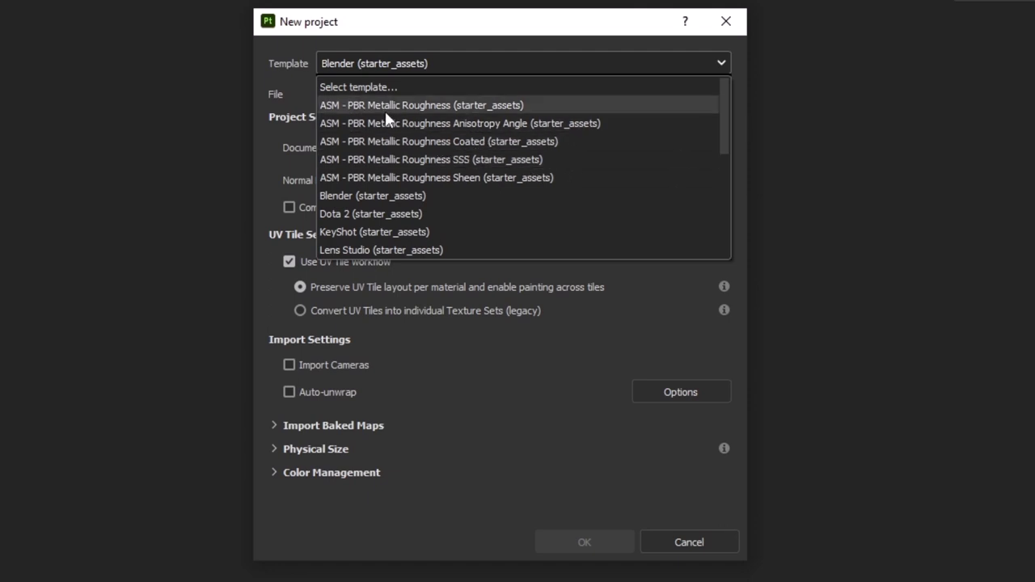
click(518, 25)
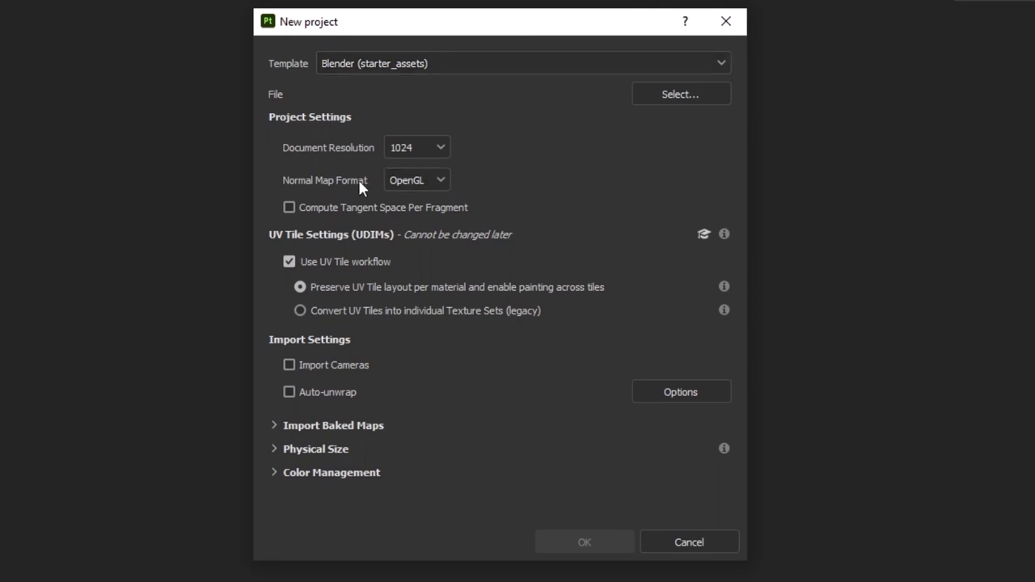
click(417, 180)
click(549, 196)
click(422, 153)
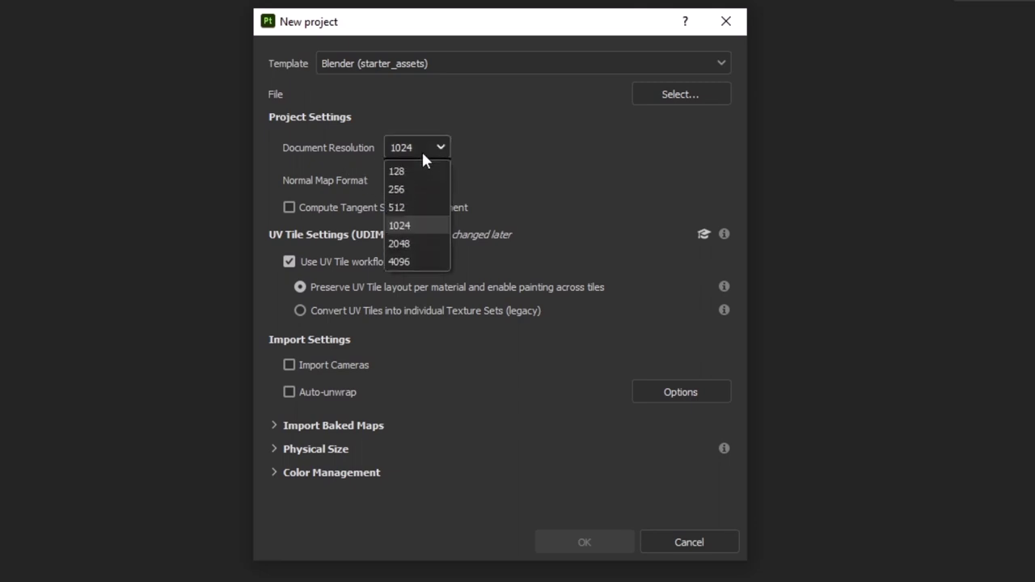
click(406, 262)
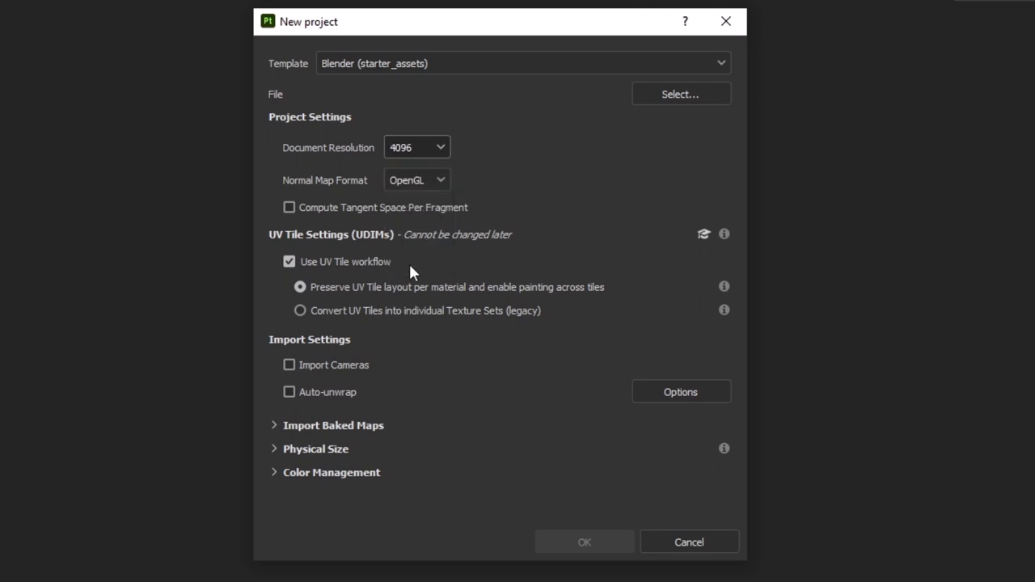
drag(453, 25, 898, 75)
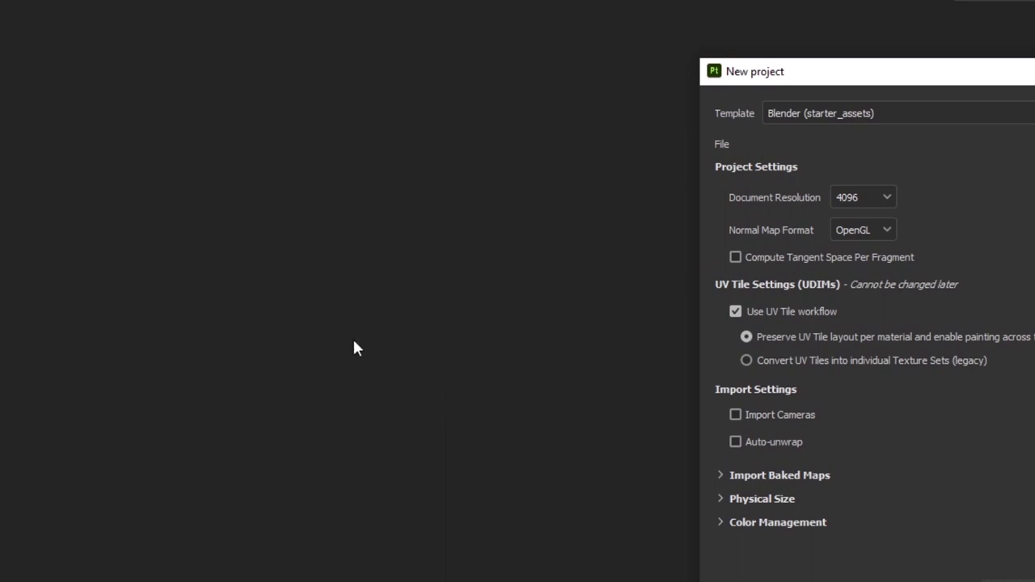
drag(899, 80, 567, 59)
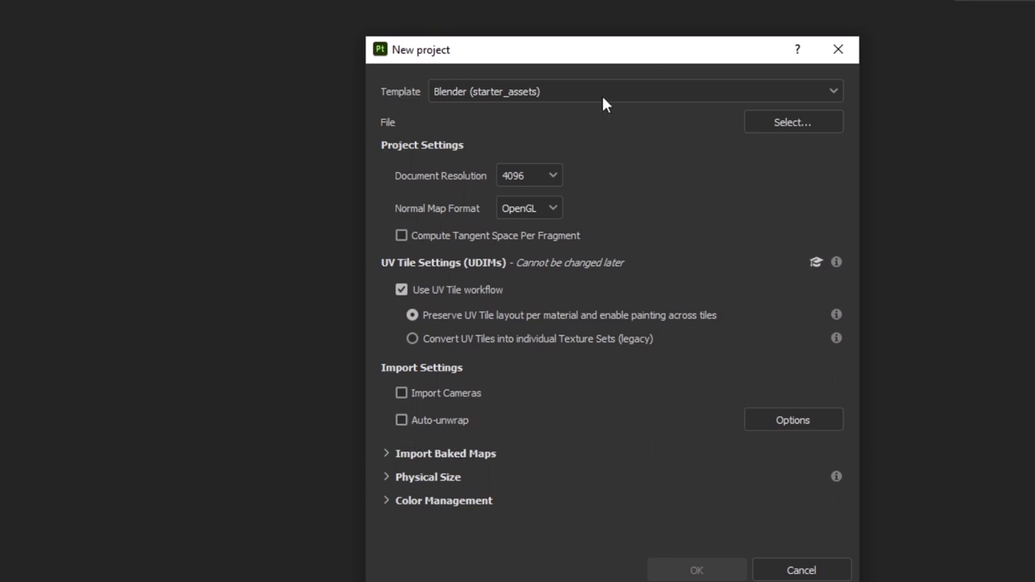
drag(619, 65, 490, 48)
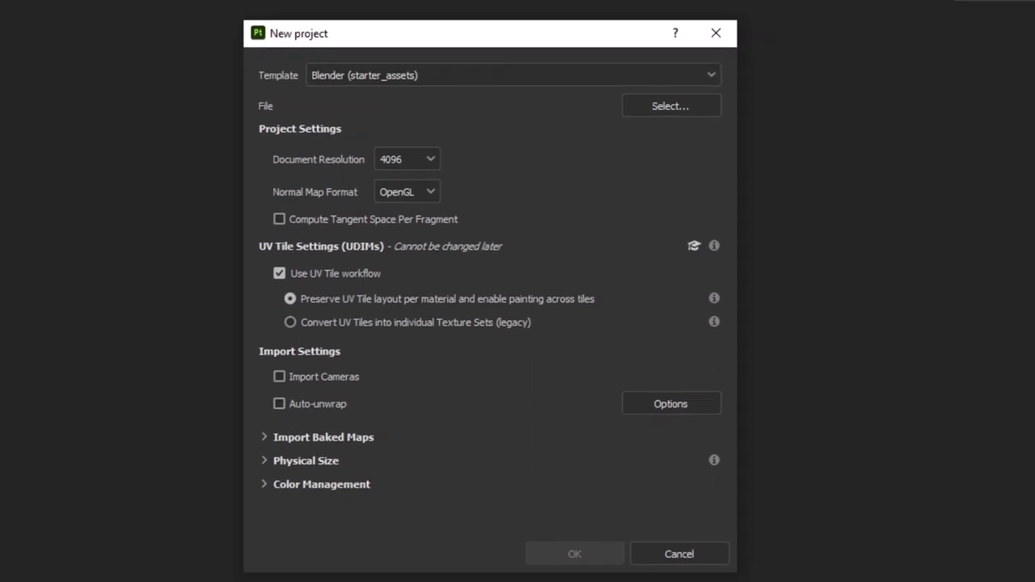
Load 'Blender to Substance Painter.fbx' as the new project's character mesh
click(651, 97)
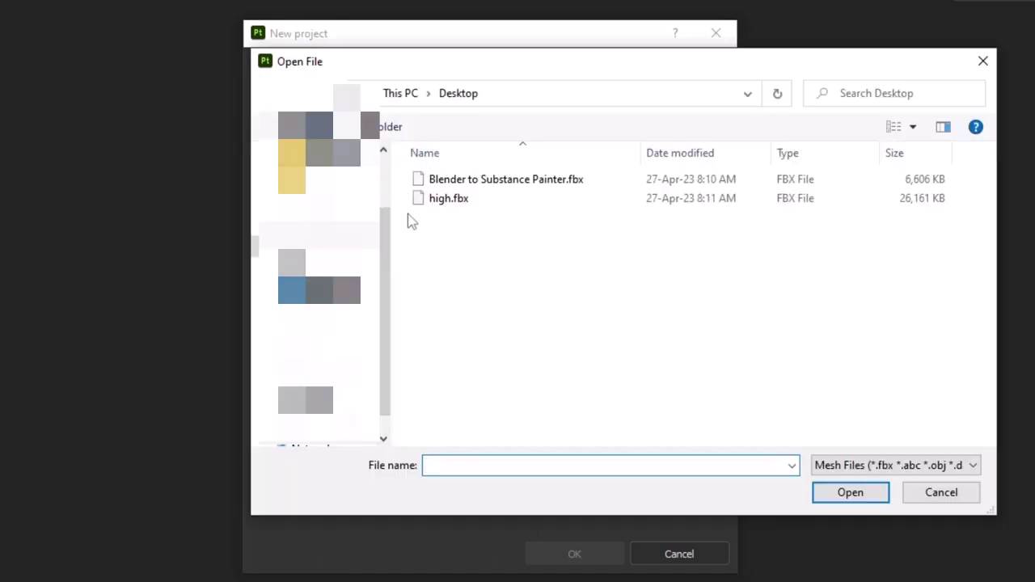
click(504, 184)
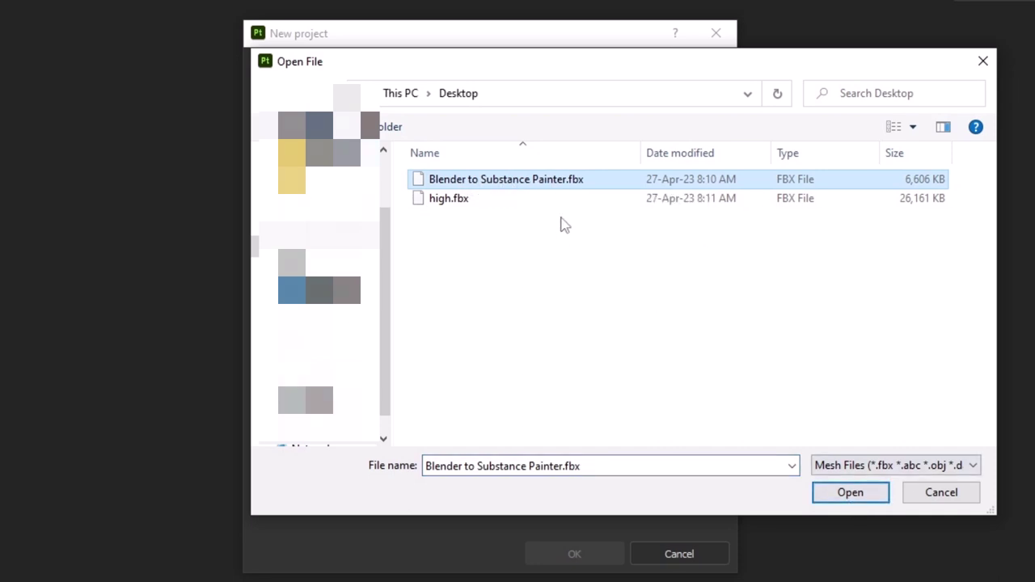
click(850, 492)
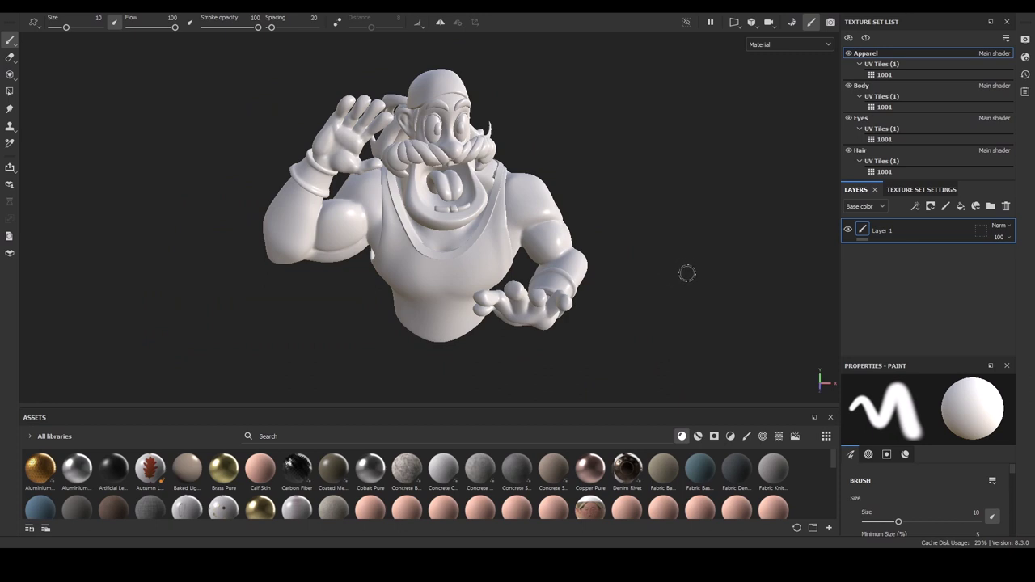
Show Texture Set Settings scrolled to Mesh Maps, with the Body texture set selected
mouse_move(736, 284)
alt+mouse_down()
mouse_move(723, 289)
mouse_move(733, 240)
mouse_move(707, 254)
mouse_move(669, 247)
alt+mouse_up()
mouse_move(700, 213)
alt+mouse_down()
mouse_move(723, 273)
mouse_move(704, 196)
alt+mouse_up()
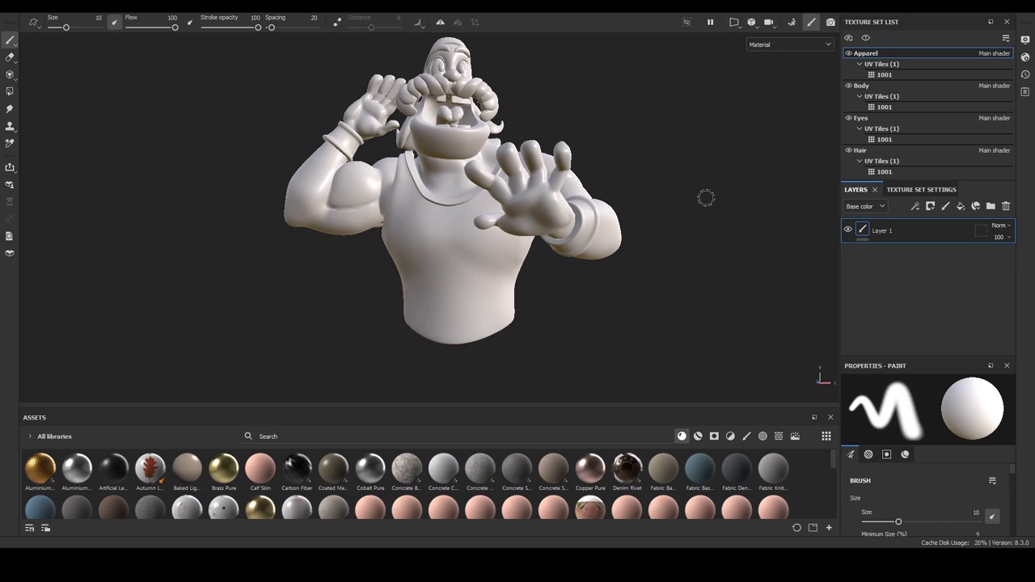
alt+drag(720, 162, 667, 161)
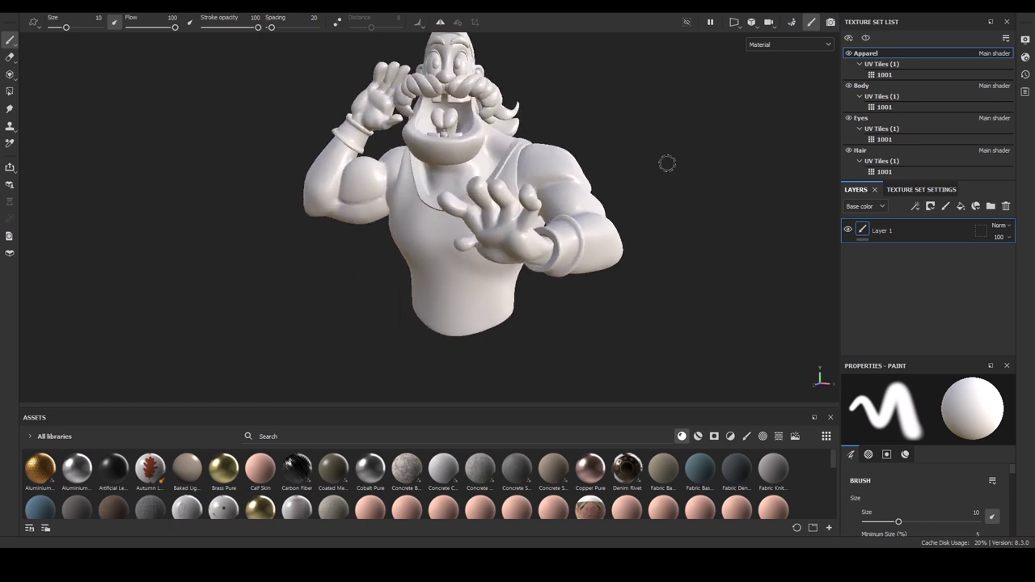
alt+middle_drag(668, 162, 691, 253)
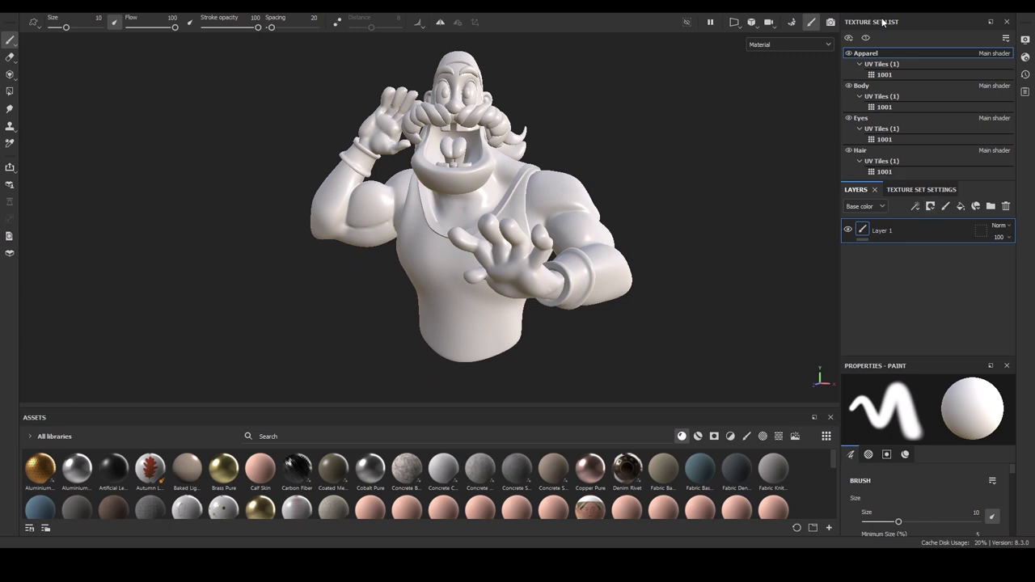
click(910, 191)
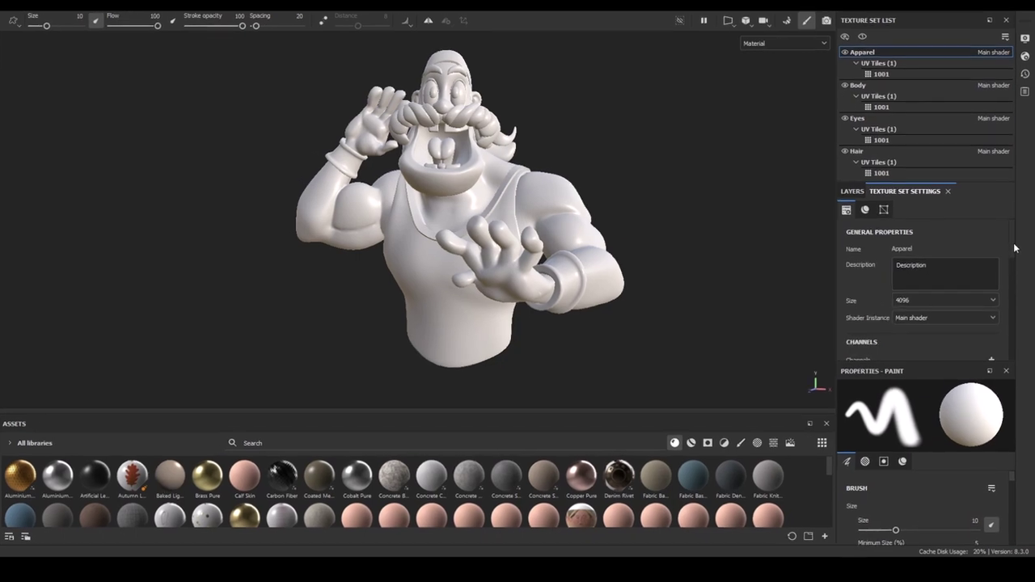
drag(1014, 248, 1021, 313)
drag(1016, 381, 1023, 411)
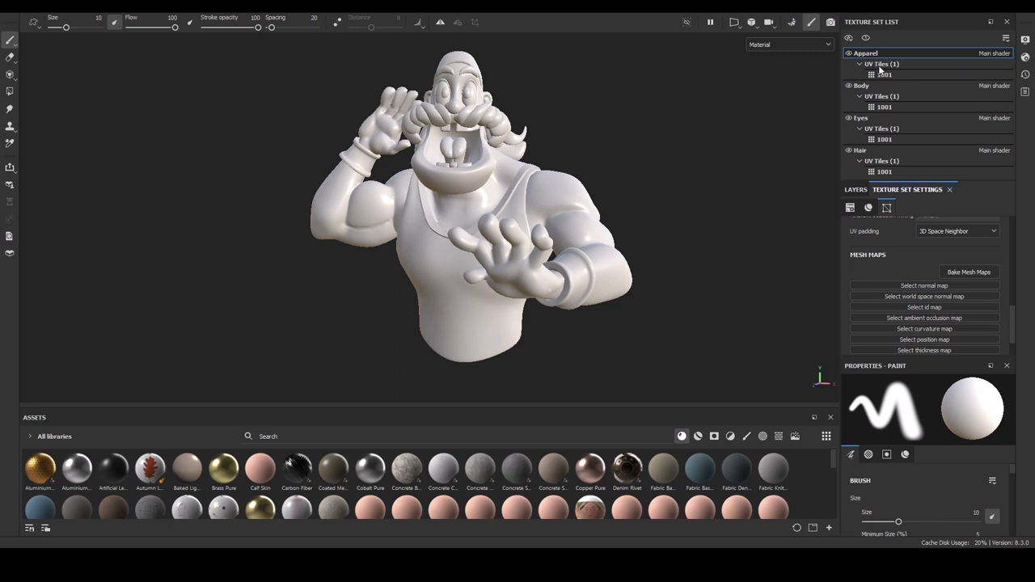
click(863, 86)
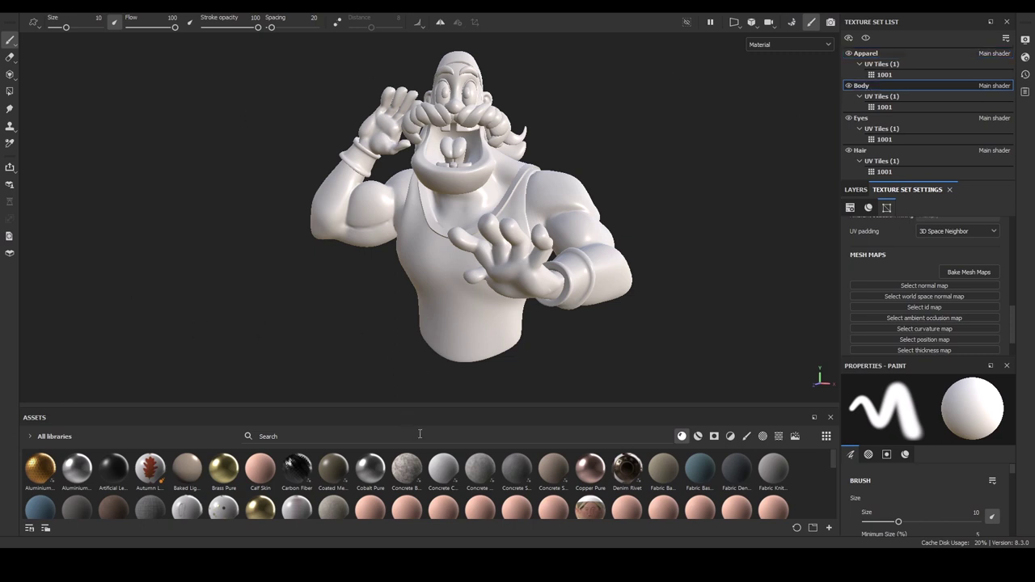
Configure the baker for 4096 output from high.fbx, targeting only the Body texture set
click(958, 272)
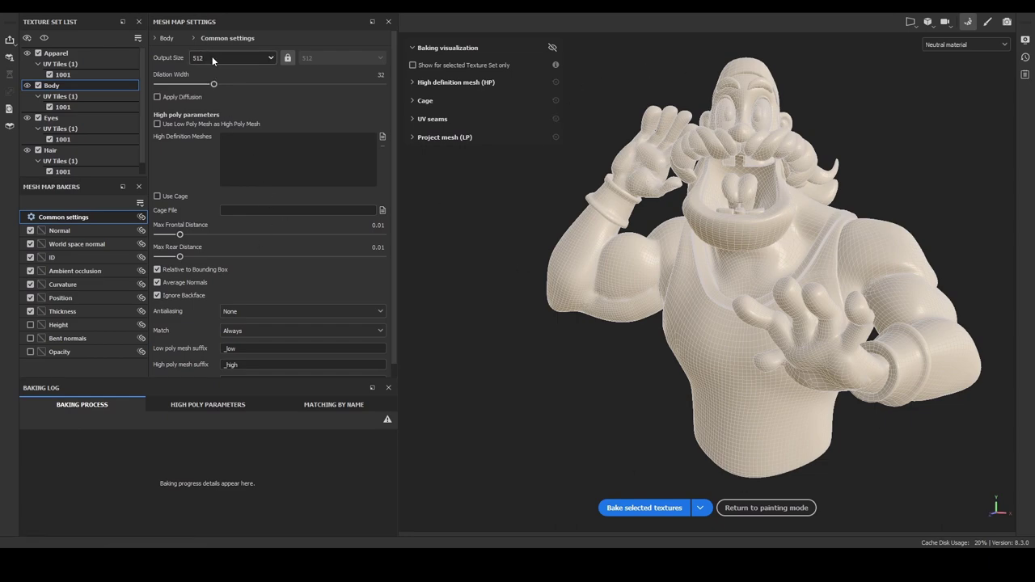
key(Down)
key(Down)
key(Down)
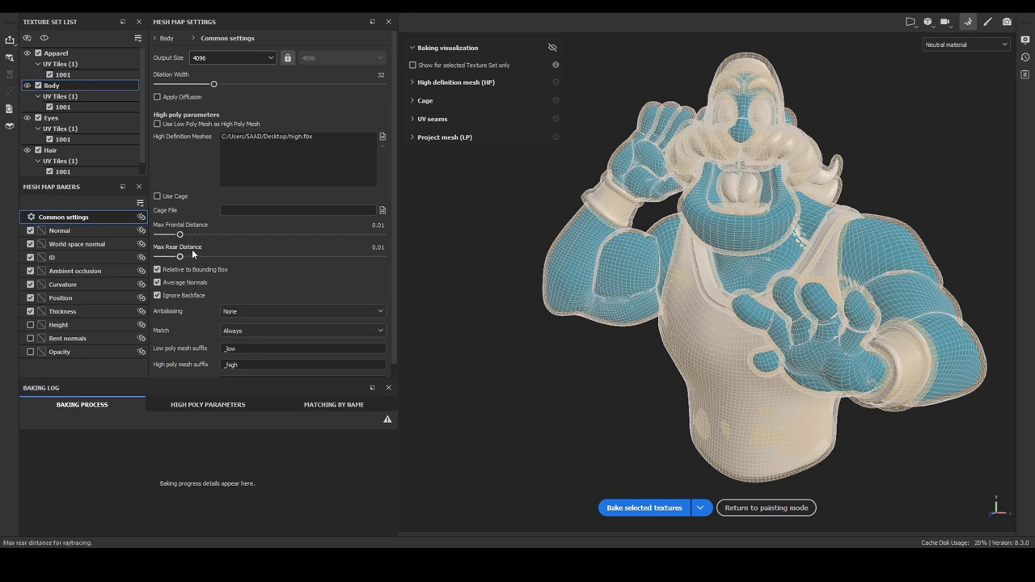
ctrl+click(38, 86)
Bake the Body texture set's mesh maps, orbiting the view while it runs
click(657, 506)
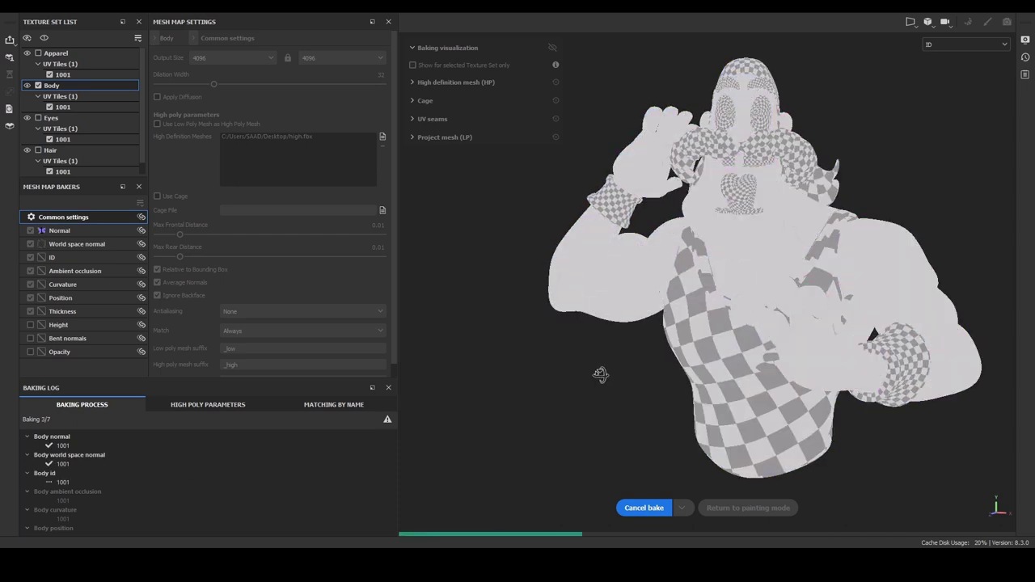
alt+drag(641, 388, 608, 303)
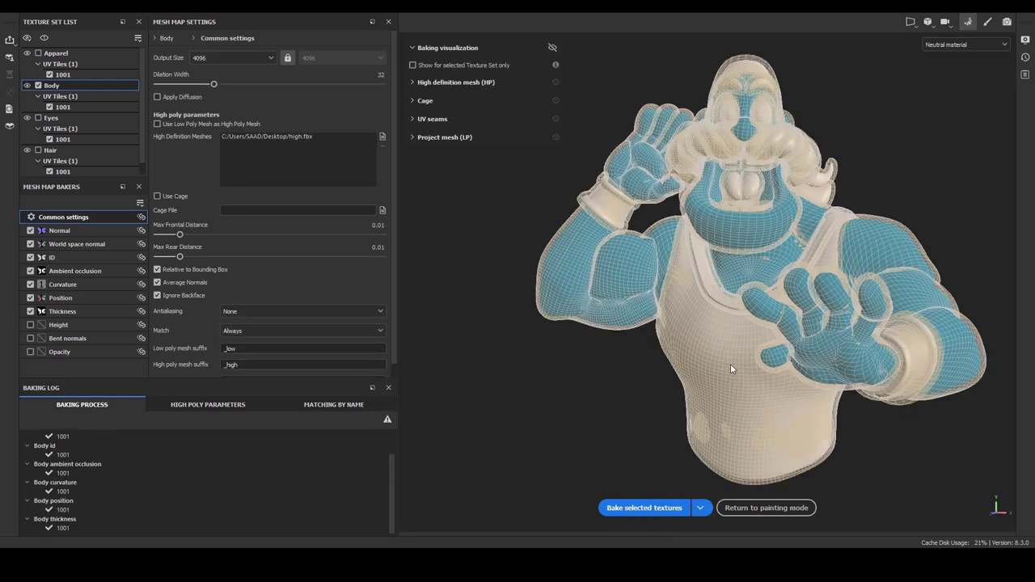
Return to painting, inspect the baked character under rotated lighting, and reopen Bake Mesh Maps
click(765, 508)
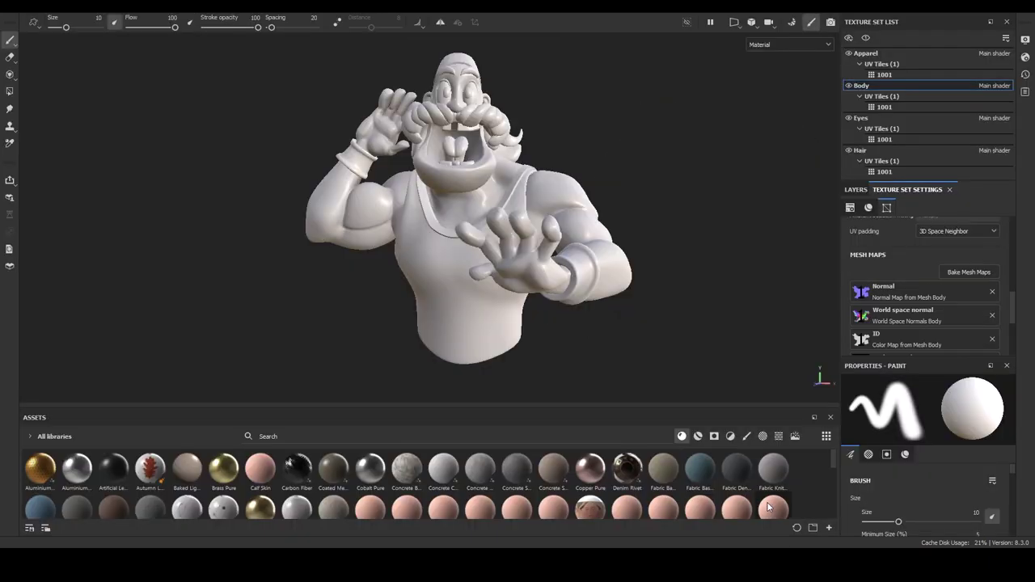
mouse_move(735, 171)
alt+mouse_down()
mouse_move(711, 185)
mouse_move(582, 180)
mouse_move(472, 159)
mouse_move(131, 154)
mouse_move(70, 191)
mouse_move(280, 243)
mouse_move(640, 189)
mouse_move(481, 155)
mouse_move(434, 248)
mouse_move(372, 274)
alt+mouse_up()
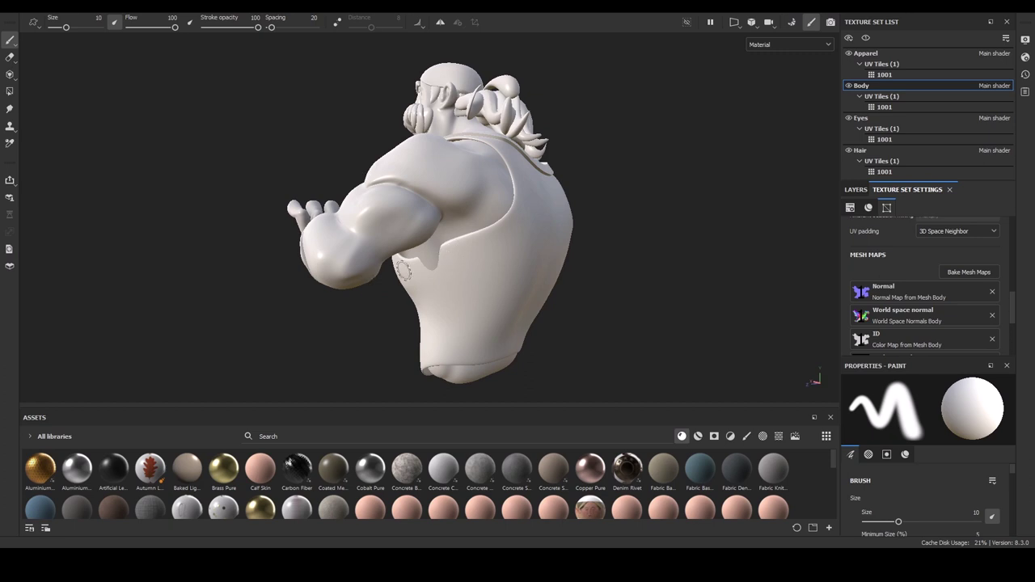
mouse_move(268, 311)
alt+mouse_down()
mouse_move(438, 340)
mouse_move(587, 325)
mouse_move(554, 331)
mouse_move(629, 345)
mouse_move(568, 328)
mouse_move(711, 337)
mouse_move(658, 211)
mouse_move(600, 215)
alt+mouse_up()
mouse_move(600, 215)
shift+right_down()
mouse_move(663, 223)
mouse_move(643, 228)
mouse_move(697, 223)
mouse_move(632, 234)
mouse_move(658, 232)
shift+right_up()
mouse_move(658, 231)
alt+mouse_down()
mouse_move(693, 219)
mouse_move(658, 213)
mouse_move(695, 192)
mouse_move(698, 204)
alt+mouse_up()
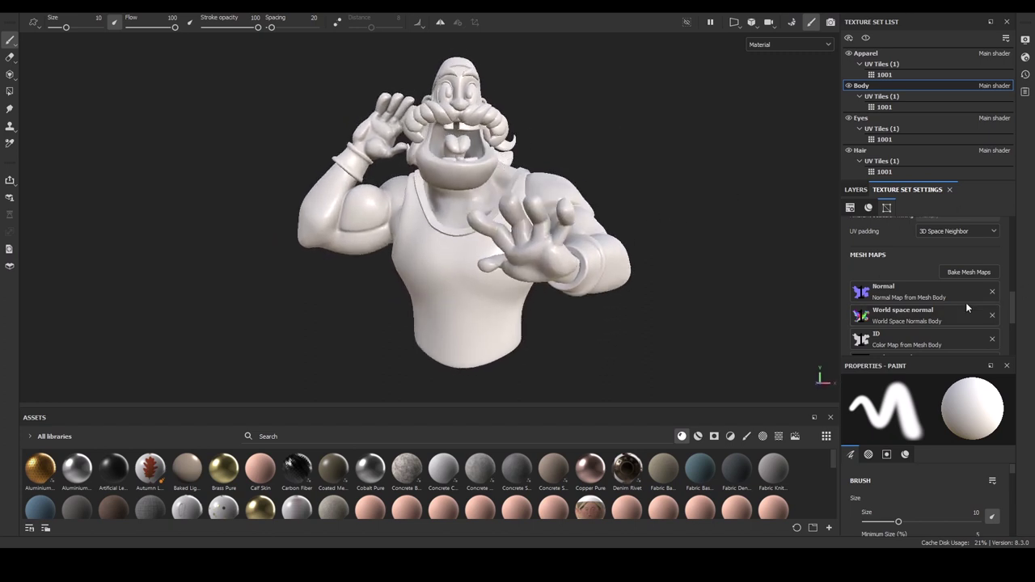
click(971, 272)
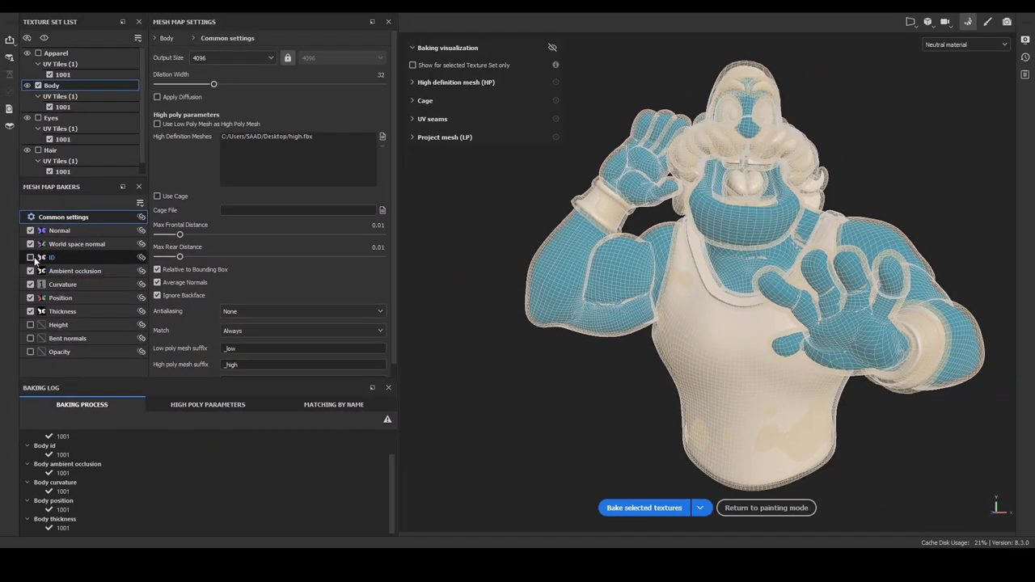
Remove high.fbx and switch bake targets from Body to Apparel, Eyes and Hair
click(303, 138)
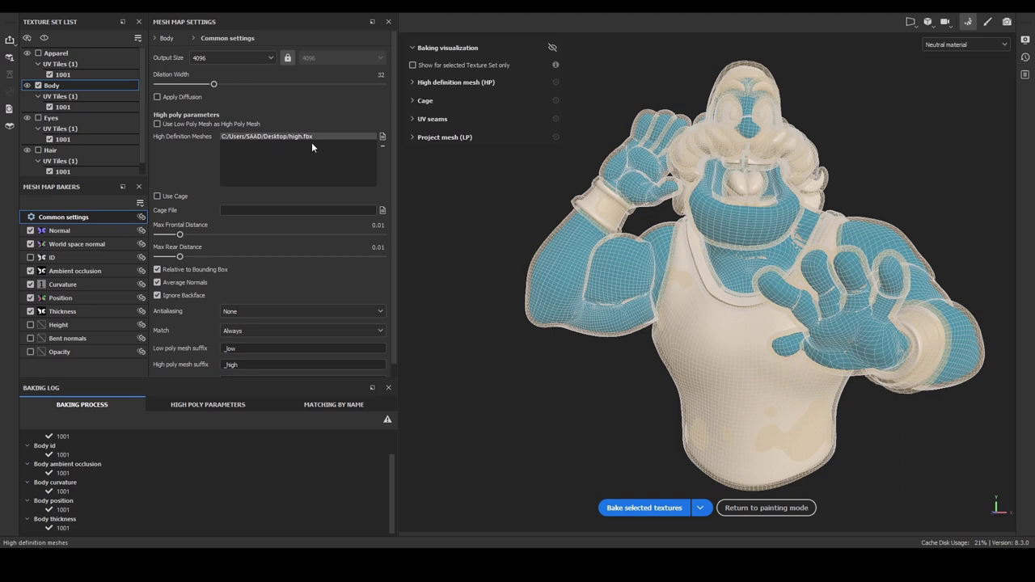
click(382, 146)
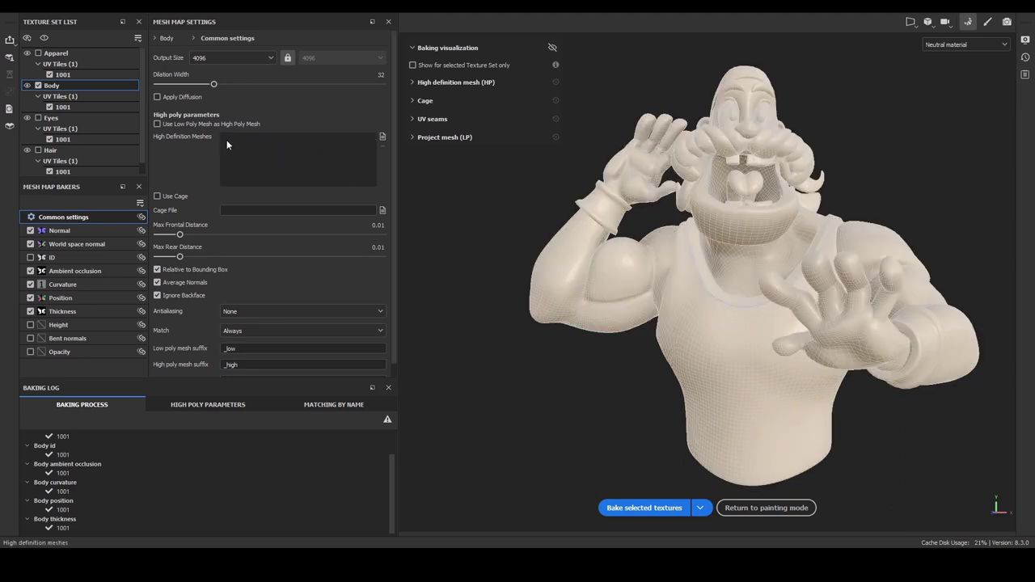
click(38, 85)
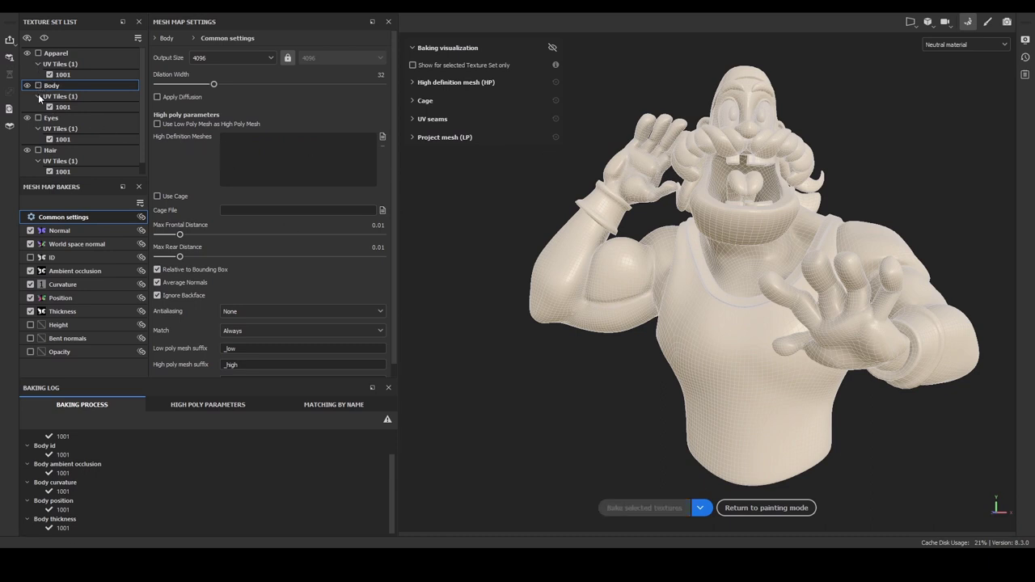
click(38, 52)
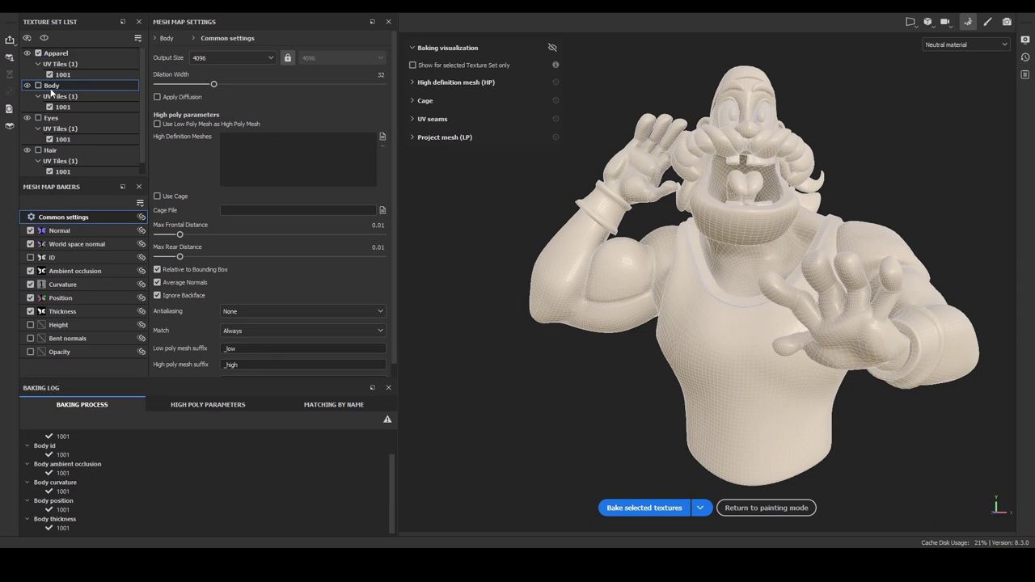
click(38, 117)
click(38, 150)
Bake the Apparel, Eyes and Hair mesh maps and return to painting mode
click(635, 510)
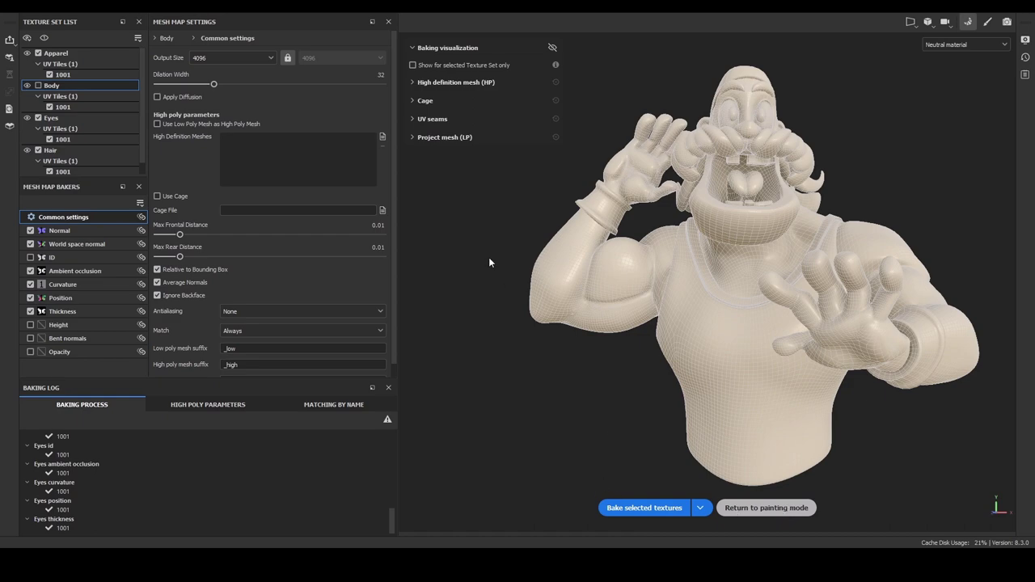
click(757, 510)
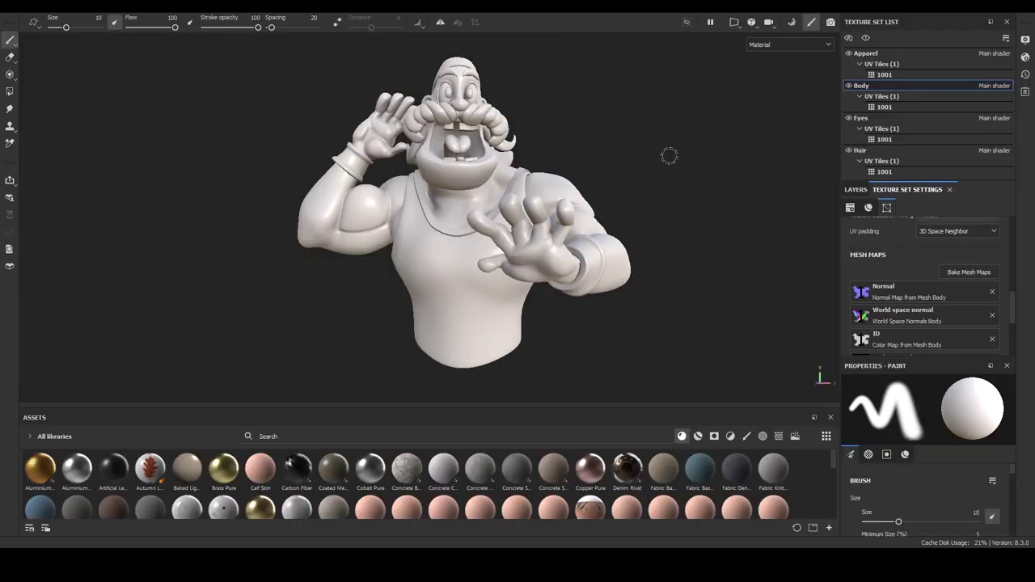
mouse_move(668, 155)
alt+mouse_down()
mouse_move(610, 157)
mouse_move(683, 167)
mouse_move(642, 196)
mouse_move(564, 218)
mouse_move(709, 215)
mouse_move(665, 216)
alt+mouse_up()
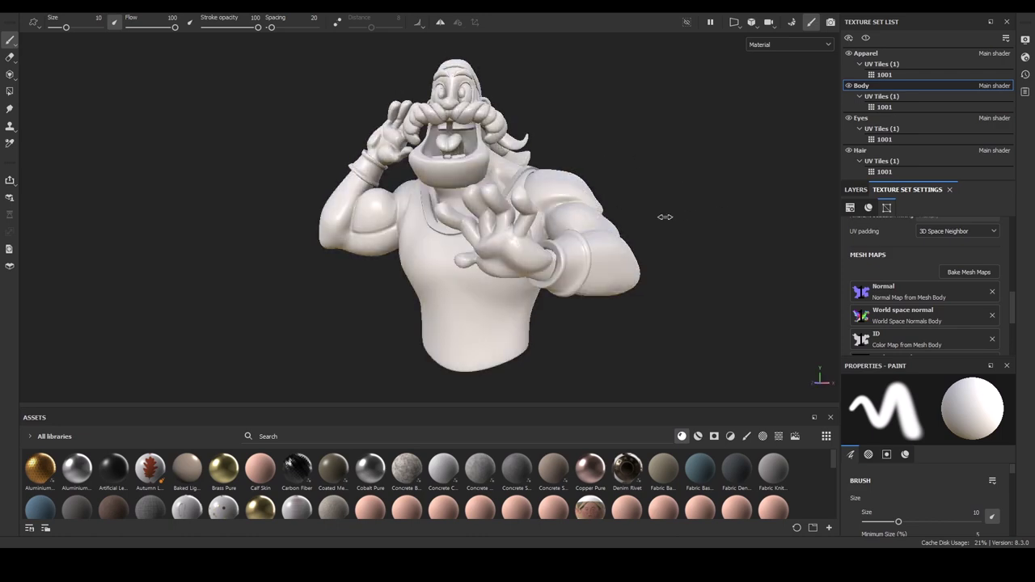
shift+right_drag(665, 217, 598, 233)
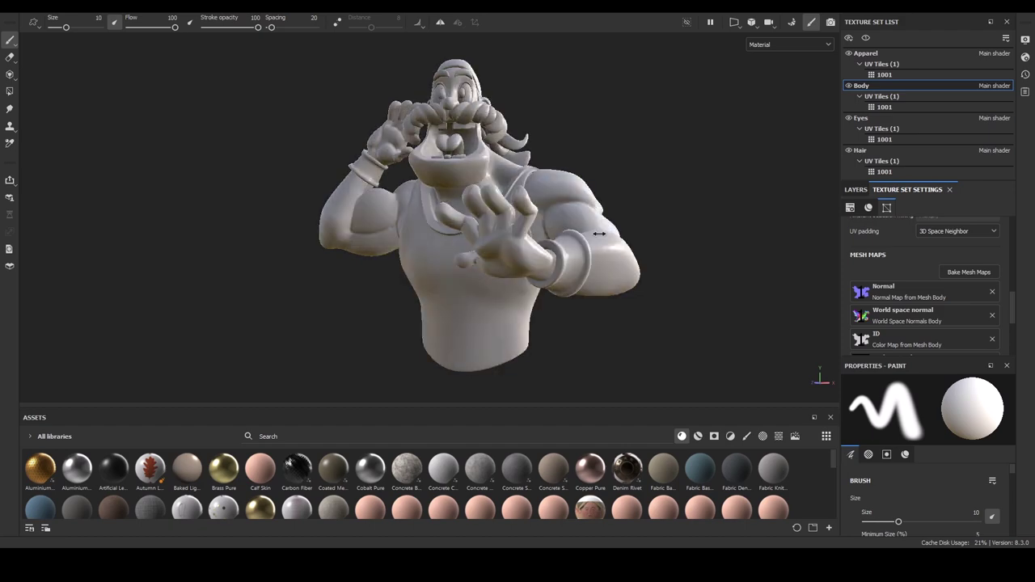
alt+drag(671, 189, 751, 175)
shift+right_drag(751, 176, 588, 186)
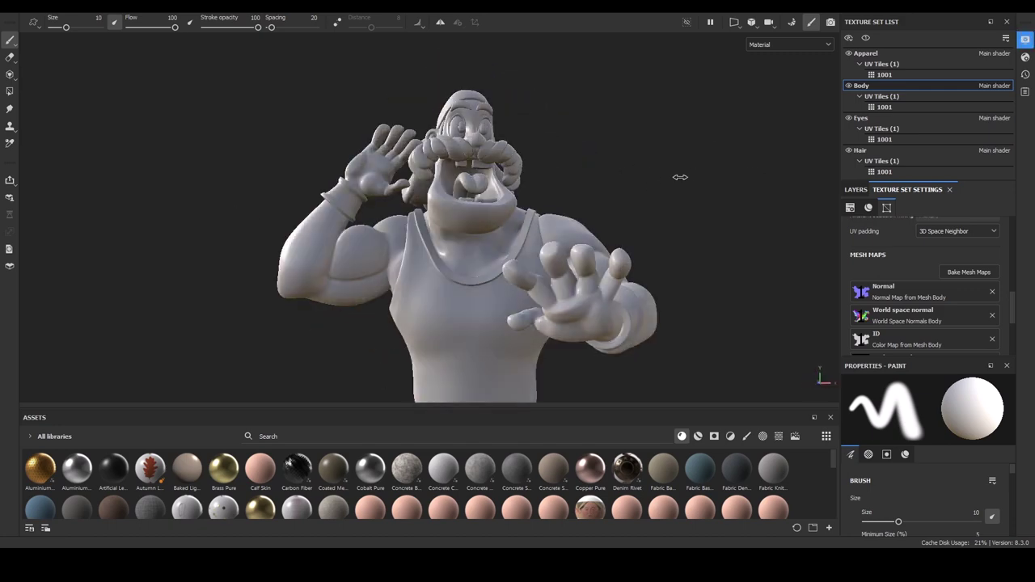
mouse_move(676, 173)
shift+right_down()
mouse_move(638, 182)
mouse_move(620, 205)
mouse_move(630, 204)
shift+right_up()
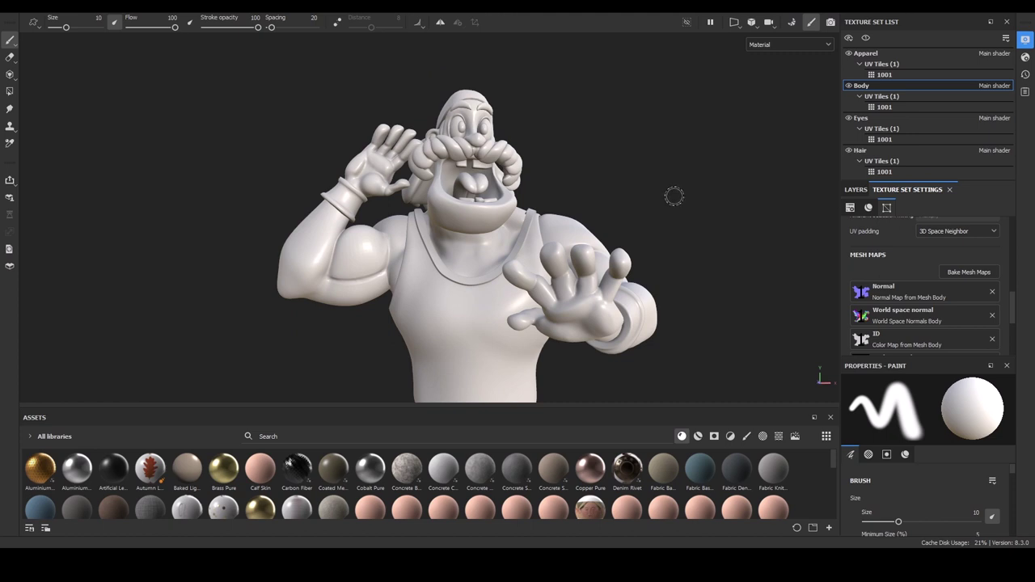